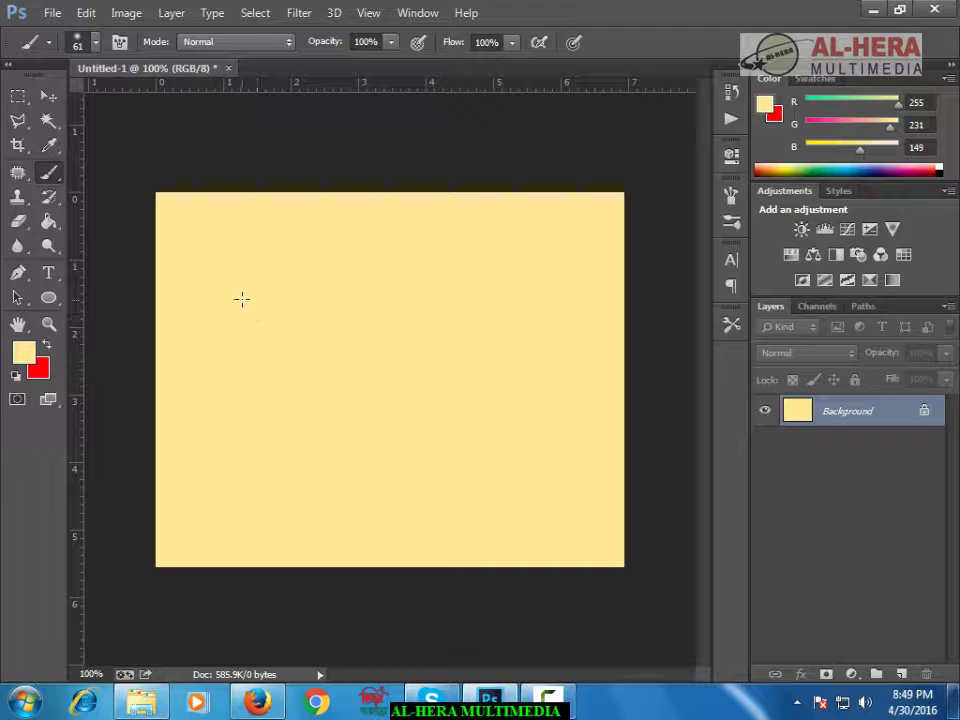
- Activate the Brush tool with the soft round tip and set the brush size to 64 px
{"action": "left_click", "coordinate": [48, 197]}
{"action": "left_click", "coordinate": [50, 175]}
{"action": "left_click", "coordinate": [95, 42]}
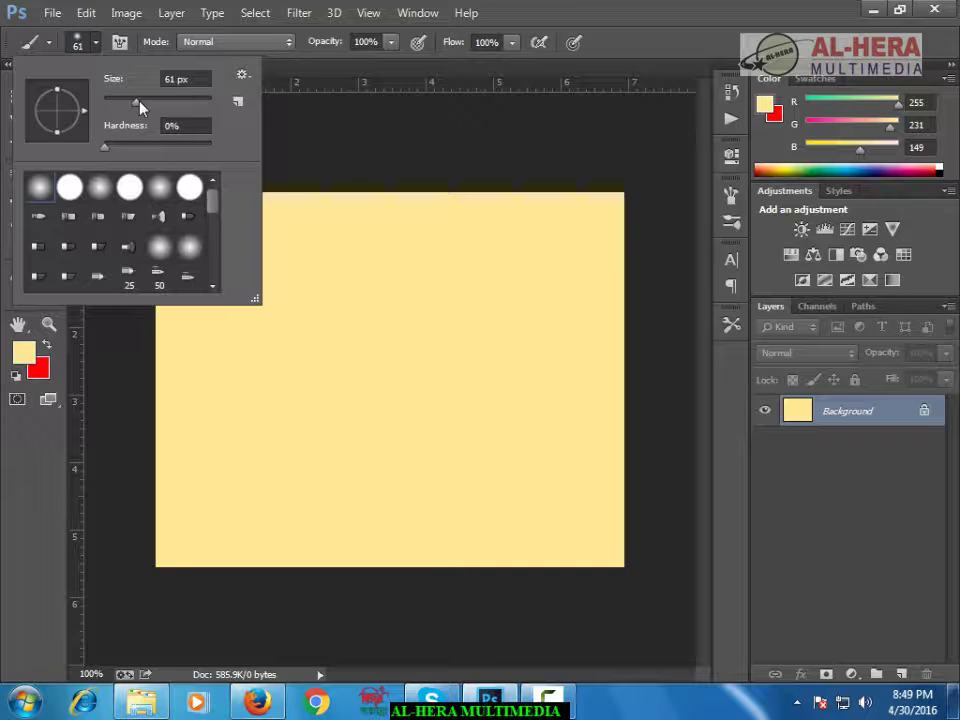
{"action": "mouse_move", "coordinate": [137, 102]}
{"action": "left_mouse_down"}
{"action": "mouse_move", "coordinate": [149, 104]}
{"action": "mouse_move", "coordinate": [138, 104]}
{"action": "left_mouse_up"}
- Set the foreground colour to green #018426 and paint a soft diagonal stroke in the canvas's upper-left area
{"action": "left_click", "coordinate": [24, 351]}
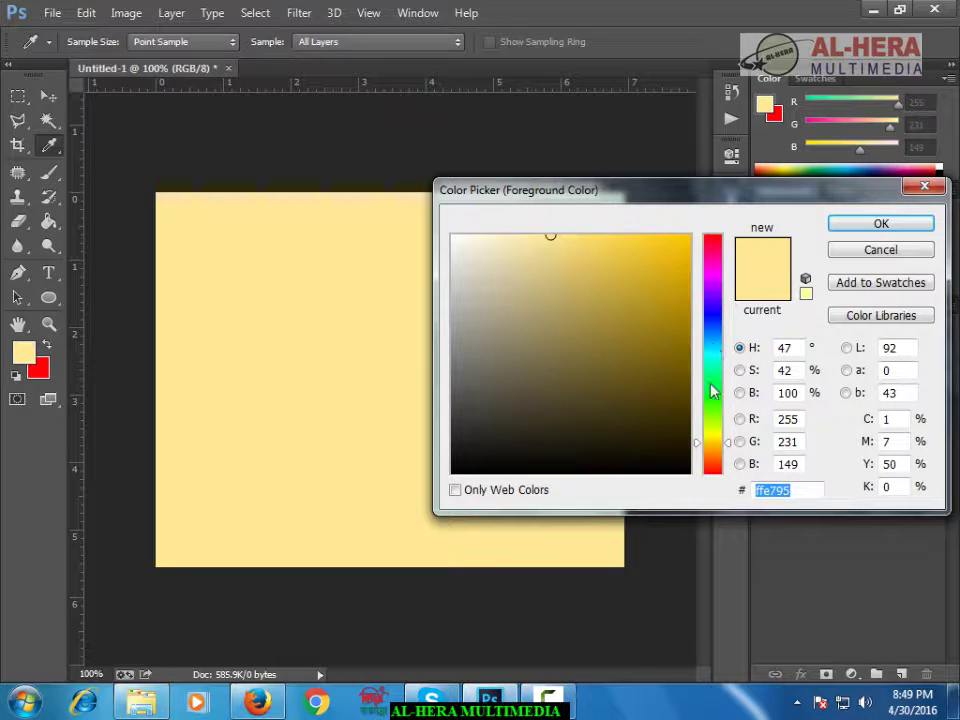
{"action": "left_click", "coordinate": [713, 384]}
{"action": "left_click_drag", "start_coordinate": [688, 356], "coordinate": [689, 348]}
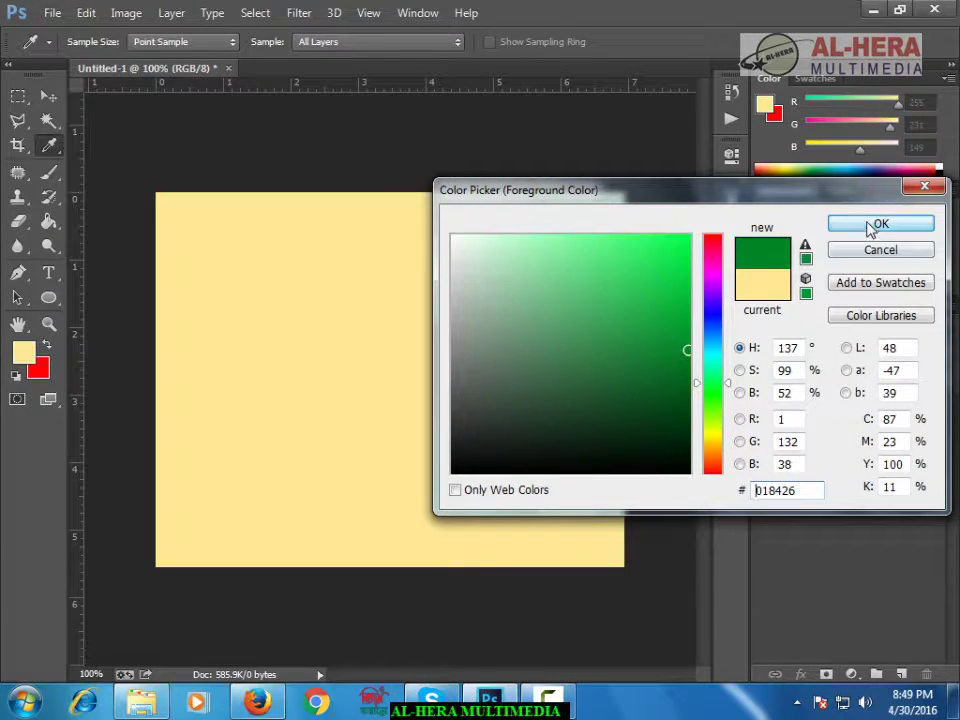
{"action": "left_click", "coordinate": [876, 224]}
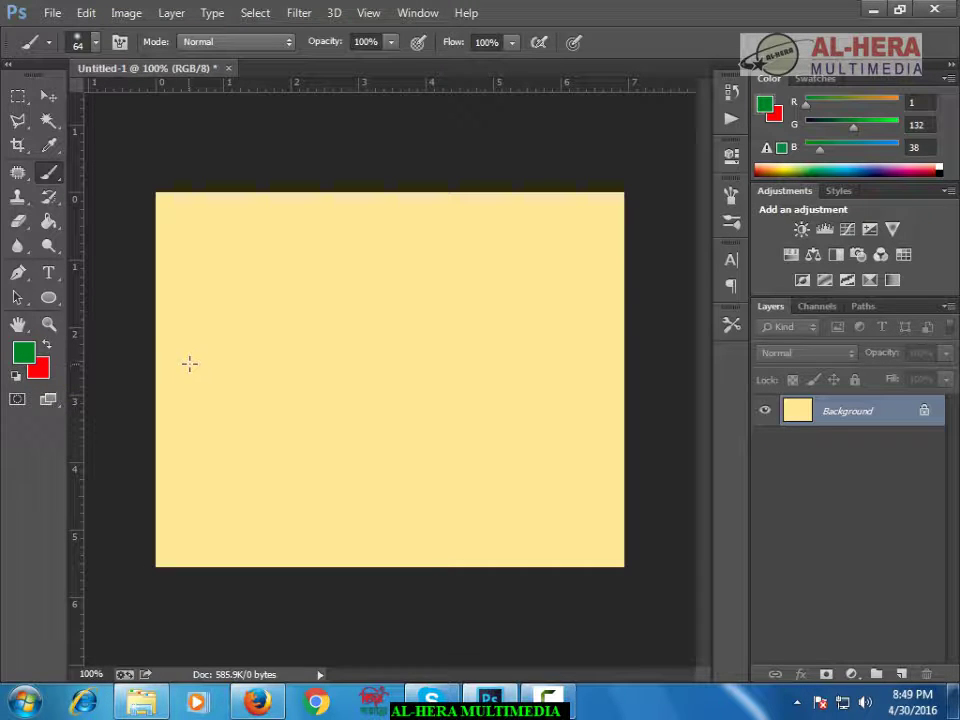
{"action": "left_click_drag", "start_coordinate": [189, 364], "coordinate": [289, 257]}
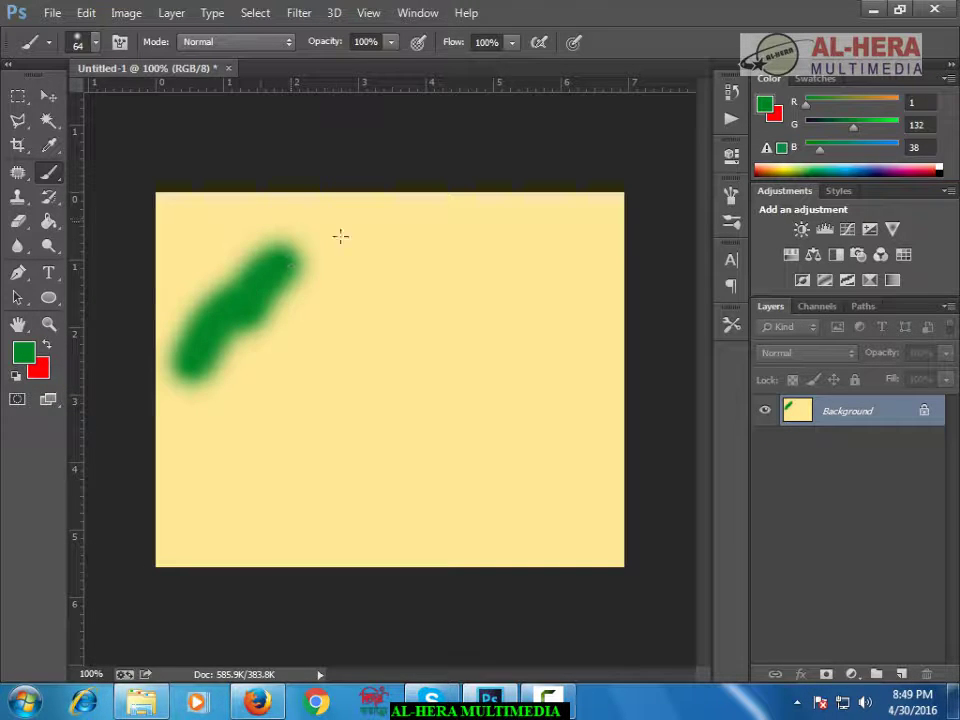
- Swap to the red foreground colour, set the brush size to 36 px and paint two diagonal strokes beside the green one
{"action": "left_click", "coordinate": [46, 345]}
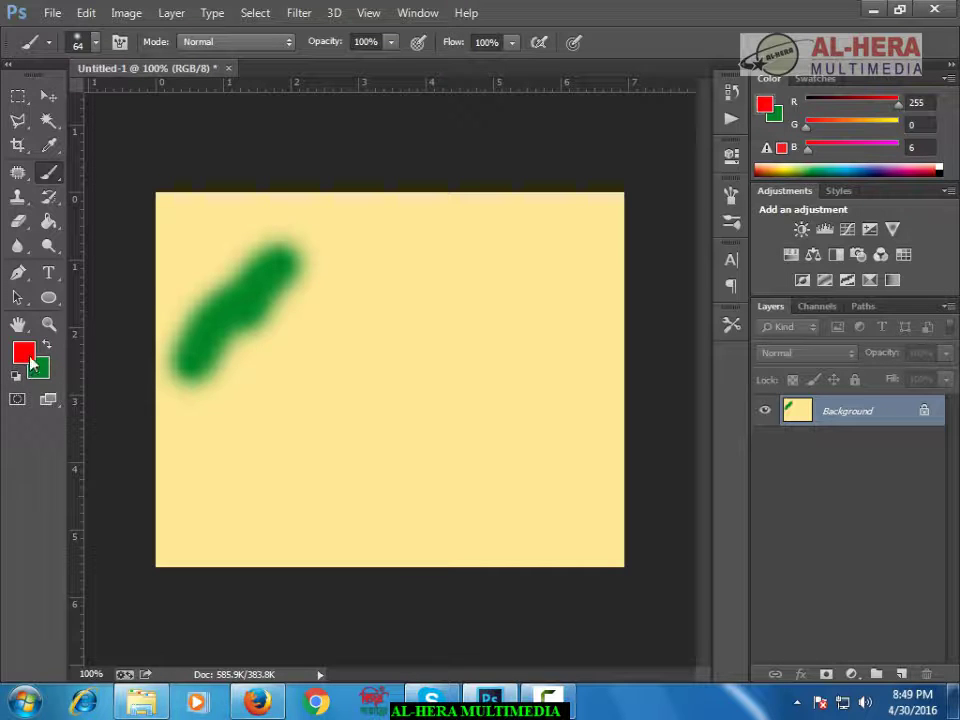
{"action": "left_click", "coordinate": [77, 40]}
{"action": "left_click_drag", "start_coordinate": [137, 108], "coordinate": [122, 108]}
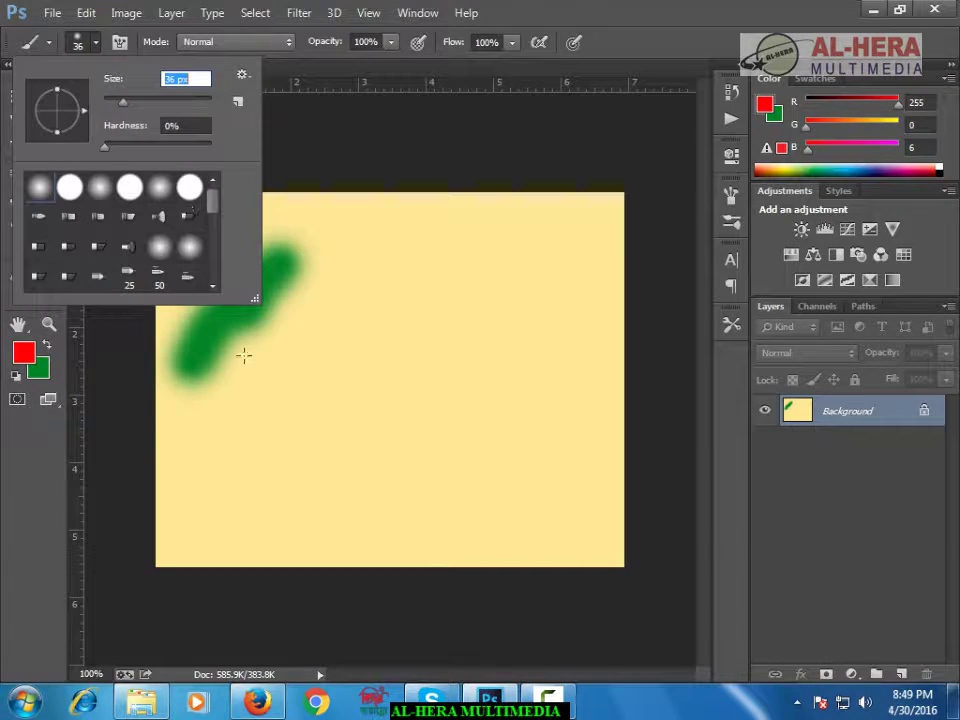
{"action": "left_click_drag", "start_coordinate": [214, 370], "coordinate": [308, 289]}
{"action": "left_click_drag", "start_coordinate": [218, 372], "coordinate": [311, 313]}
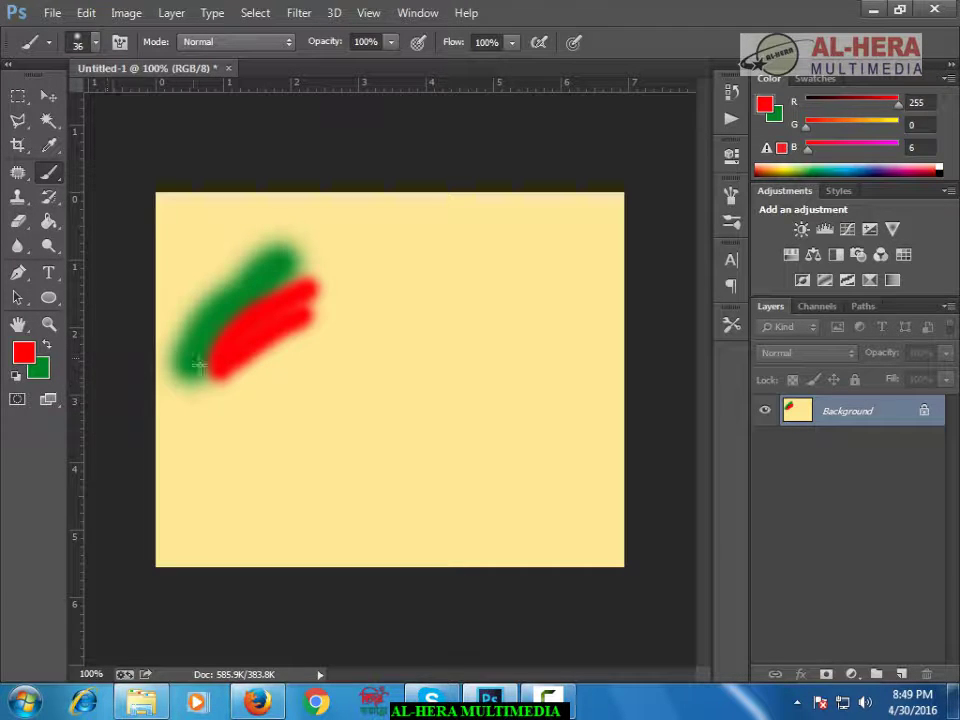
- Choose the 59 px textured brush preset and paint a wavy red stroke across the middle of the canvas
{"action": "left_click", "coordinate": [95, 42]}
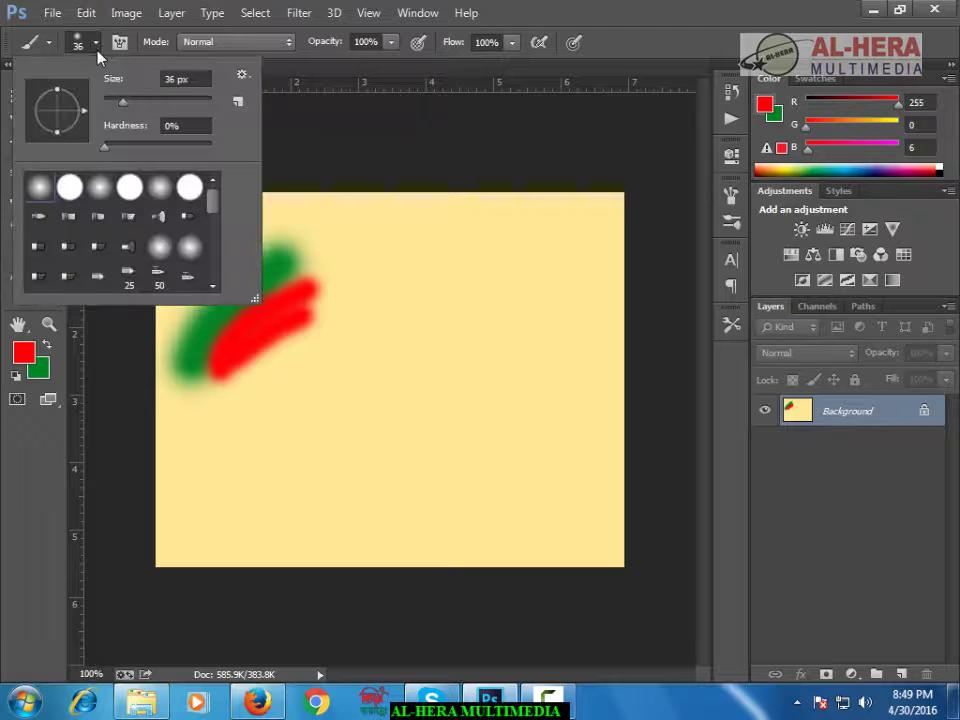
{"action": "left_click_drag", "start_coordinate": [214, 197], "coordinate": [213, 248]}
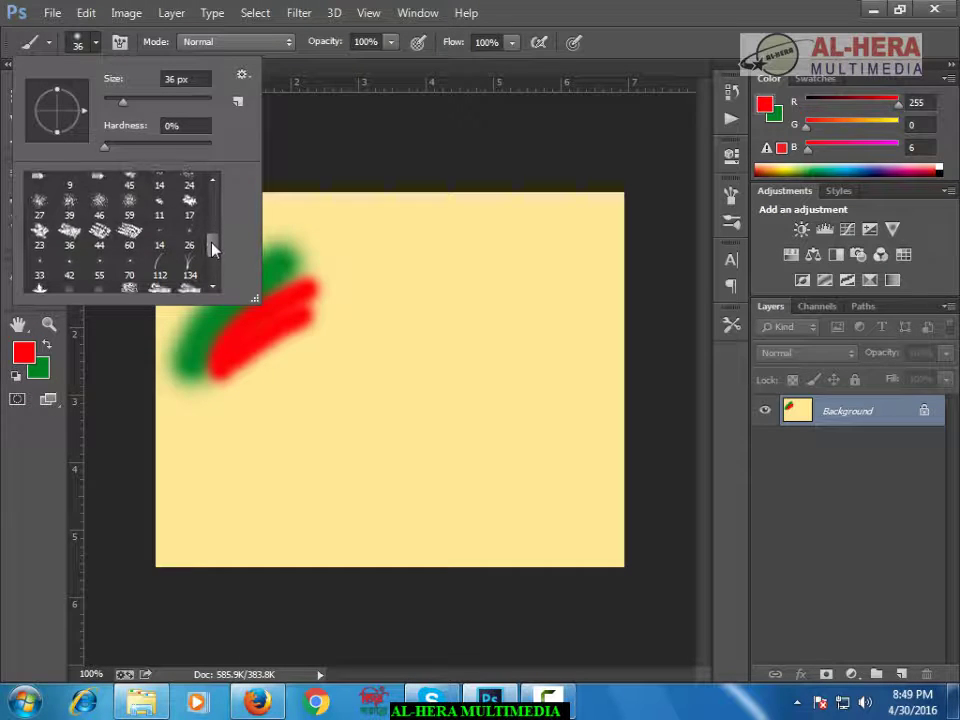
{"action": "scroll", "coordinate": [212, 250], "scroll_direction": "down", "scroll_amount": 1}
{"action": "left_click", "coordinate": [129, 193]}
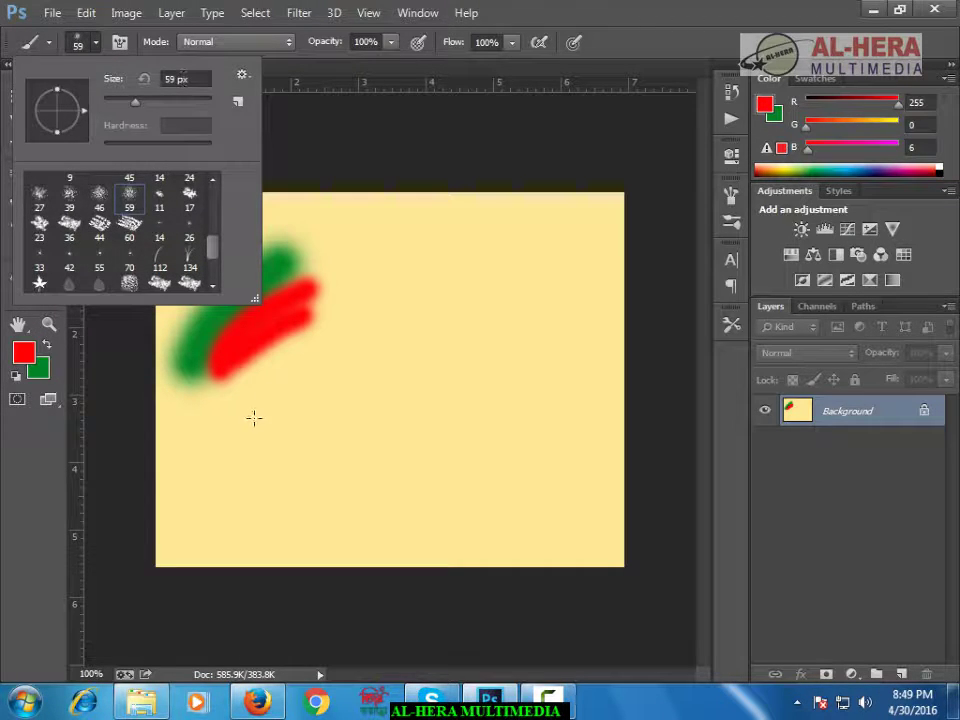
{"action": "mouse_move", "coordinate": [253, 418]}
{"action": "left_mouse_down"}
{"action": "mouse_move", "coordinate": [320, 389]}
{"action": "mouse_move", "coordinate": [362, 357]}
{"action": "mouse_move", "coordinate": [388, 310]}
{"action": "mouse_move", "coordinate": [462, 299]}
{"action": "mouse_move", "coordinate": [490, 276]}
{"action": "left_mouse_up"}
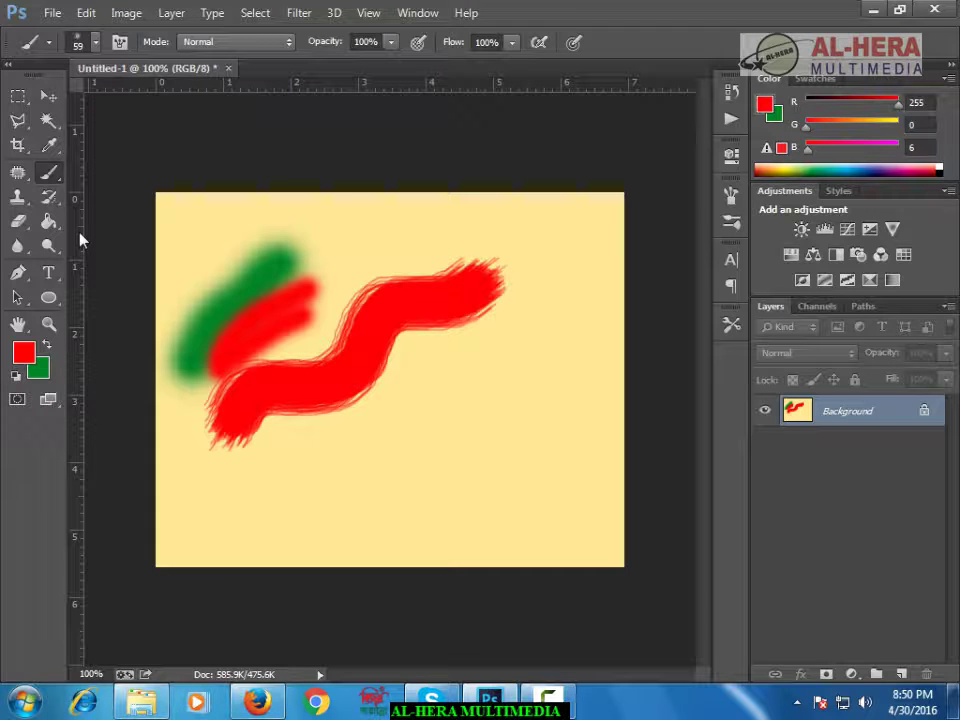
- Choose the 134 px grass brush, swap the foreground colour to green and paint a tuft of grass along the canvas's lower-left edge
{"action": "left_click", "coordinate": [79, 42]}
{"action": "left_click_drag", "start_coordinate": [213, 250], "coordinate": [212, 259]}
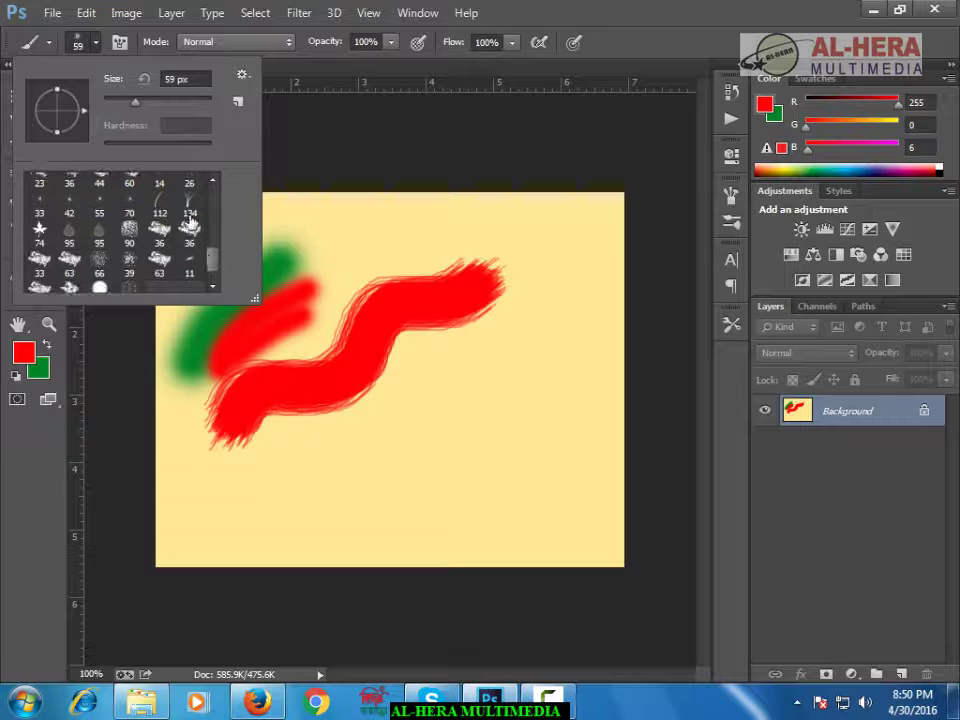
{"action": "left_click", "coordinate": [189, 205]}
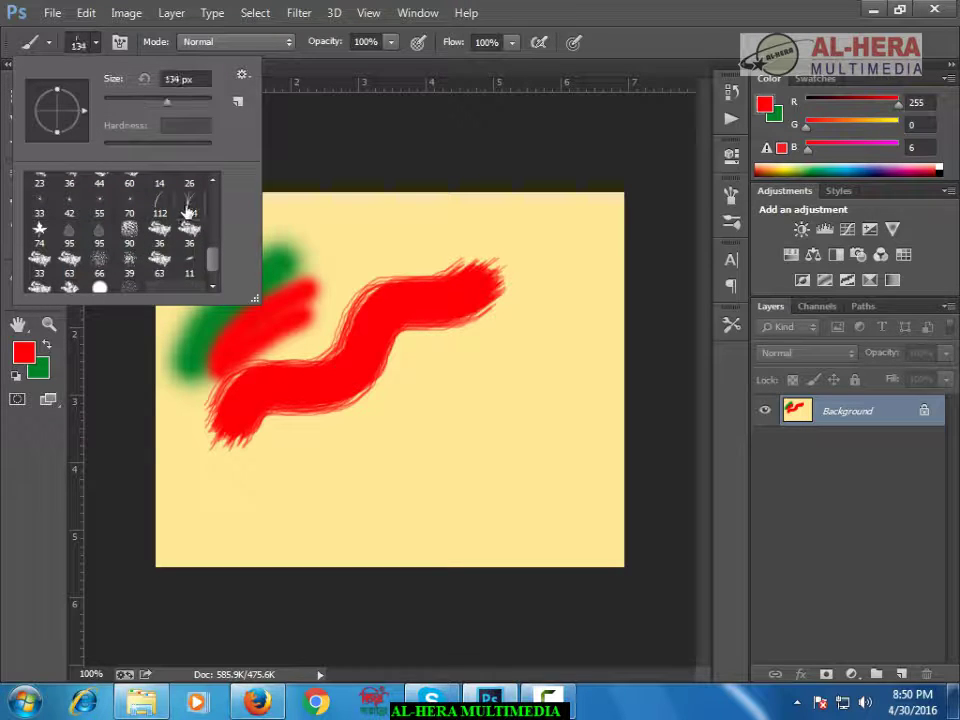
{"action": "left_click", "coordinate": [50, 345]}
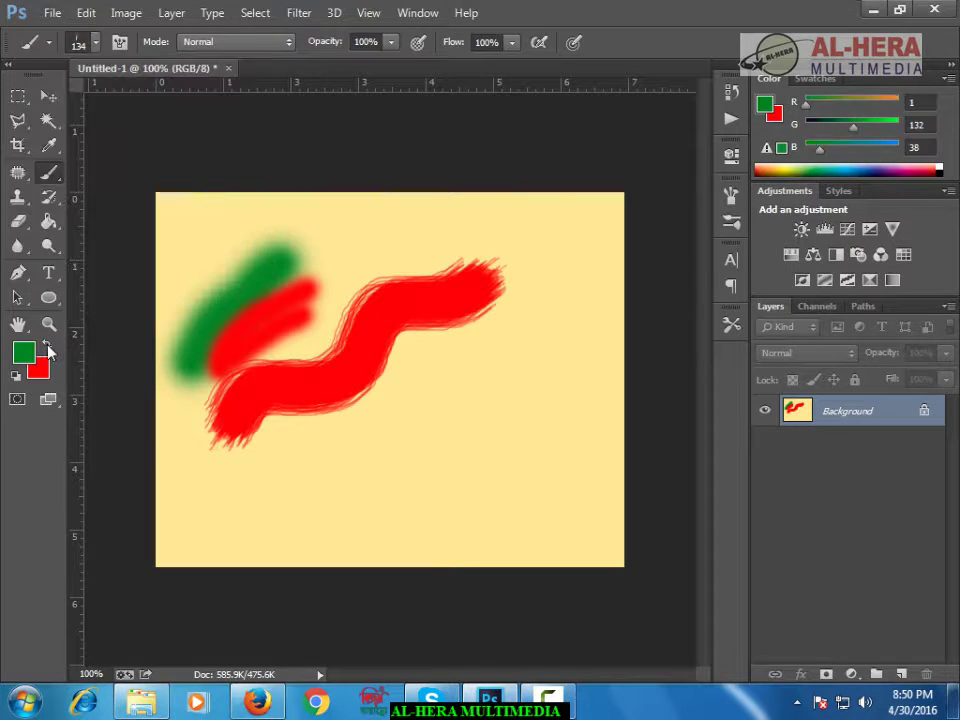
{"action": "mouse_move", "coordinate": [230, 525]}
{"action": "left_mouse_down"}
{"action": "mouse_move", "coordinate": [246, 514]}
{"action": "mouse_move", "coordinate": [332, 508]}
{"action": "mouse_move", "coordinate": [318, 525]}
{"action": "left_mouse_up"}
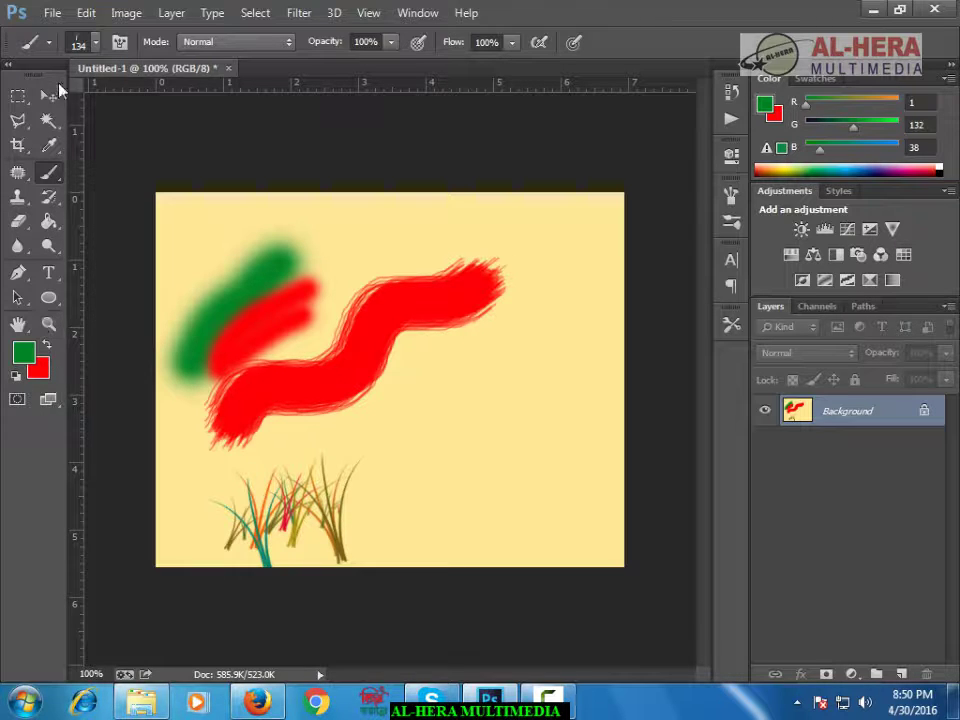
- Reduce the grass brush to 61 px and paint several rows of small grass in the canvas's lower-right area
{"action": "left_click", "coordinate": [96, 45]}
{"action": "left_click_drag", "start_coordinate": [154, 103], "coordinate": [136, 101]}
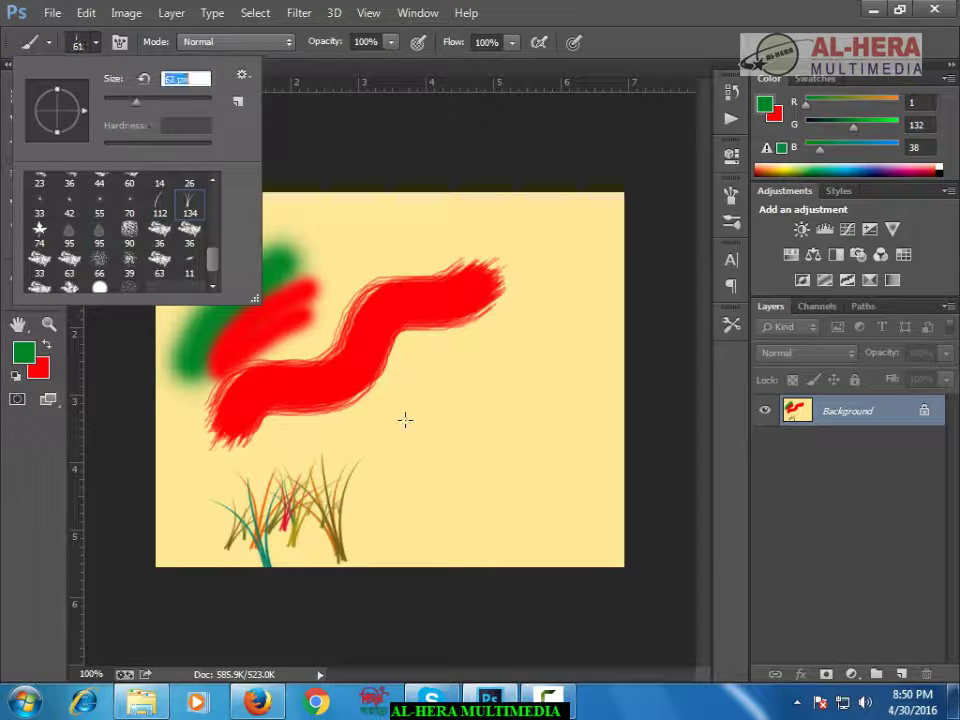
{"action": "left_click_drag", "start_coordinate": [451, 517], "coordinate": [580, 512]}
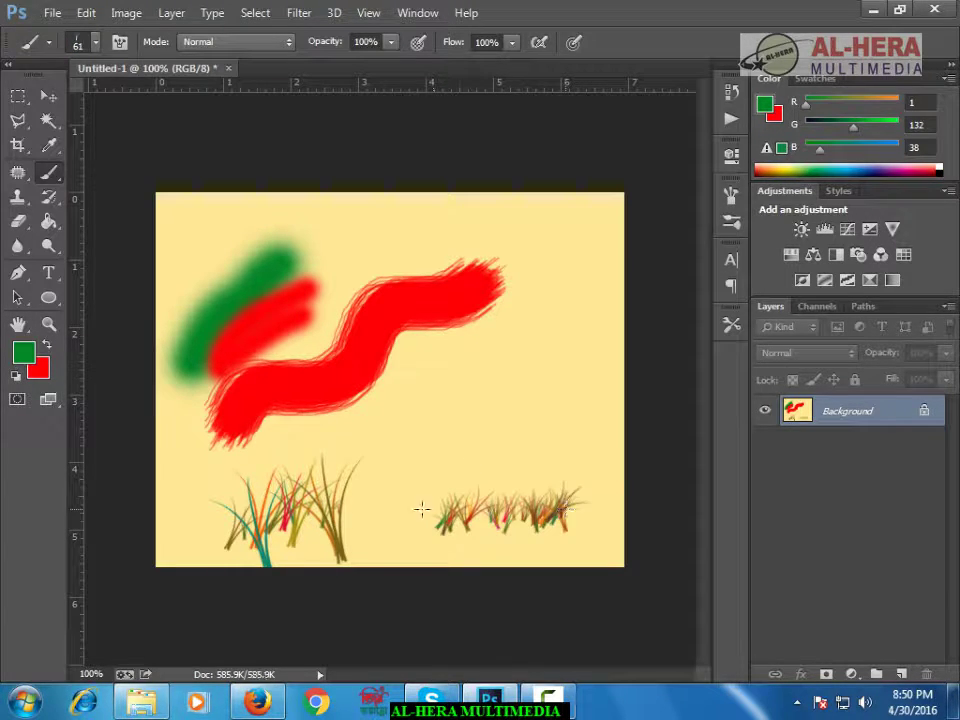
{"action": "mouse_move", "coordinate": [422, 510]}
{"action": "left_mouse_down"}
{"action": "mouse_move", "coordinate": [603, 468]}
{"action": "mouse_move", "coordinate": [626, 448]}
{"action": "mouse_move", "coordinate": [441, 444]}
{"action": "left_mouse_up"}
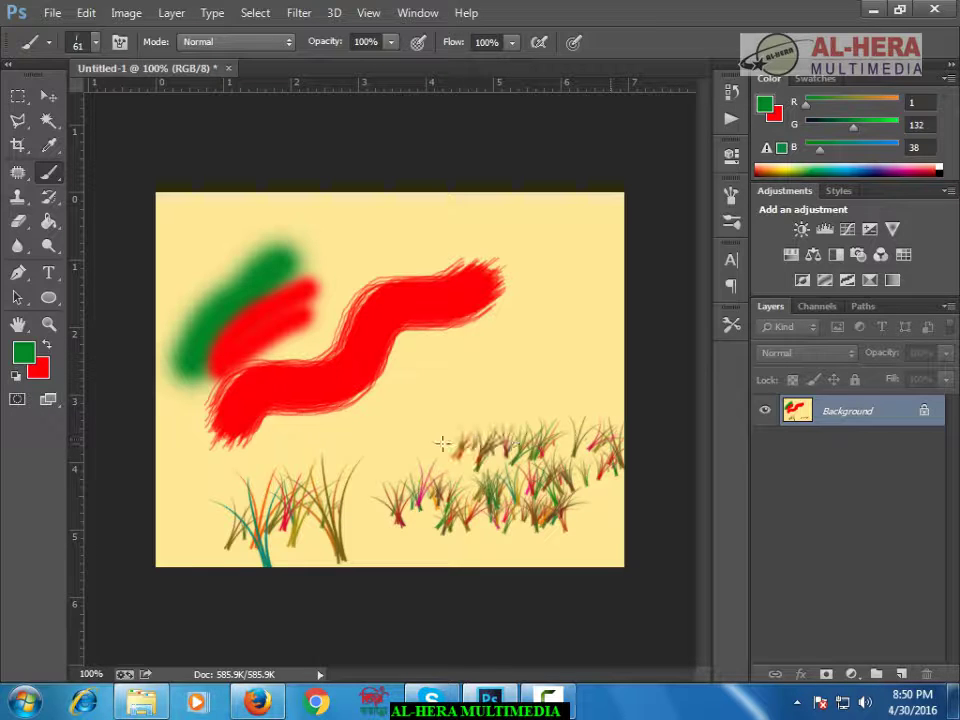
{"action": "mouse_move", "coordinate": [372, 458]}
{"action": "left_mouse_down"}
{"action": "mouse_move", "coordinate": [420, 435]}
{"action": "mouse_move", "coordinate": [563, 409]}
{"action": "left_mouse_up"}
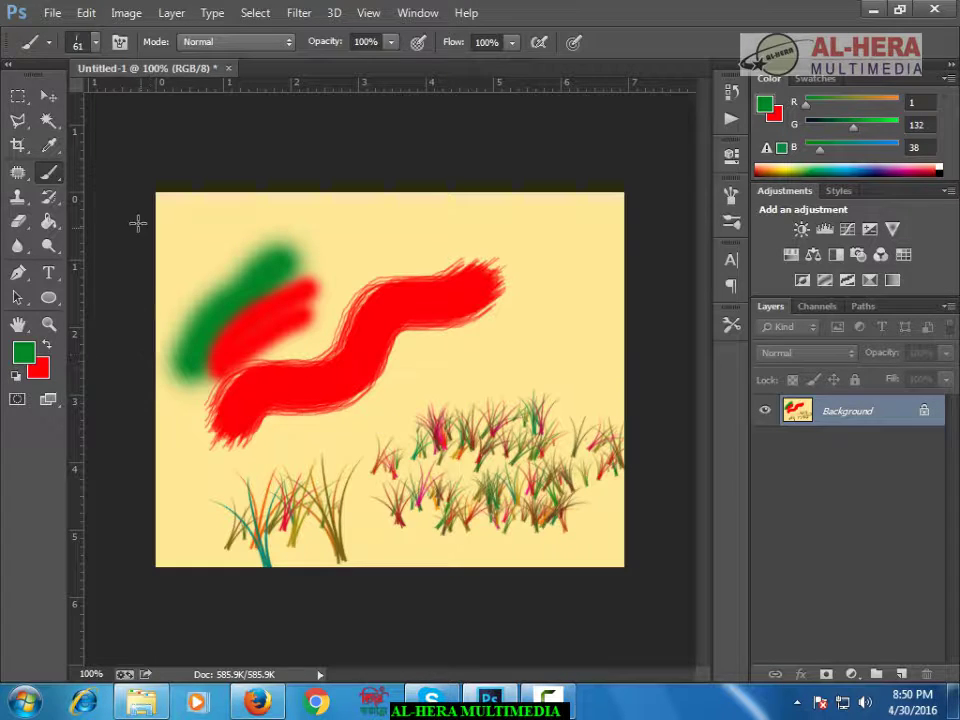
- Replace the current brush presets with the Special Effect Brushes set and choose the 69 px flower brush
{"action": "left_click", "coordinate": [78, 43]}
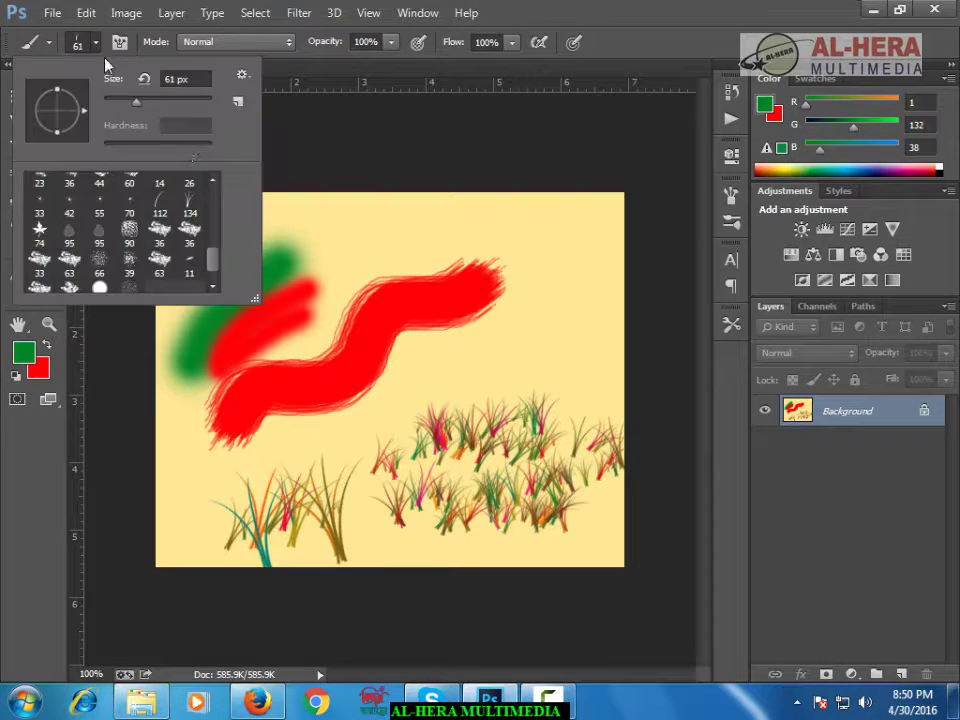
{"action": "left_click_drag", "start_coordinate": [216, 263], "coordinate": [216, 205]}
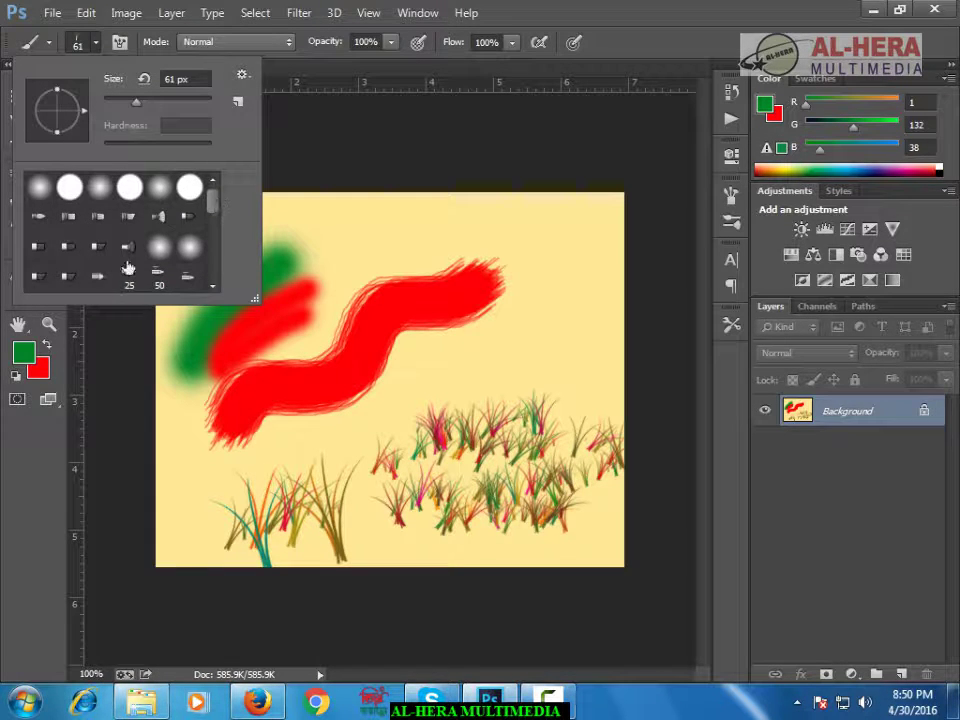
{"action": "left_click", "coordinate": [242, 76]}
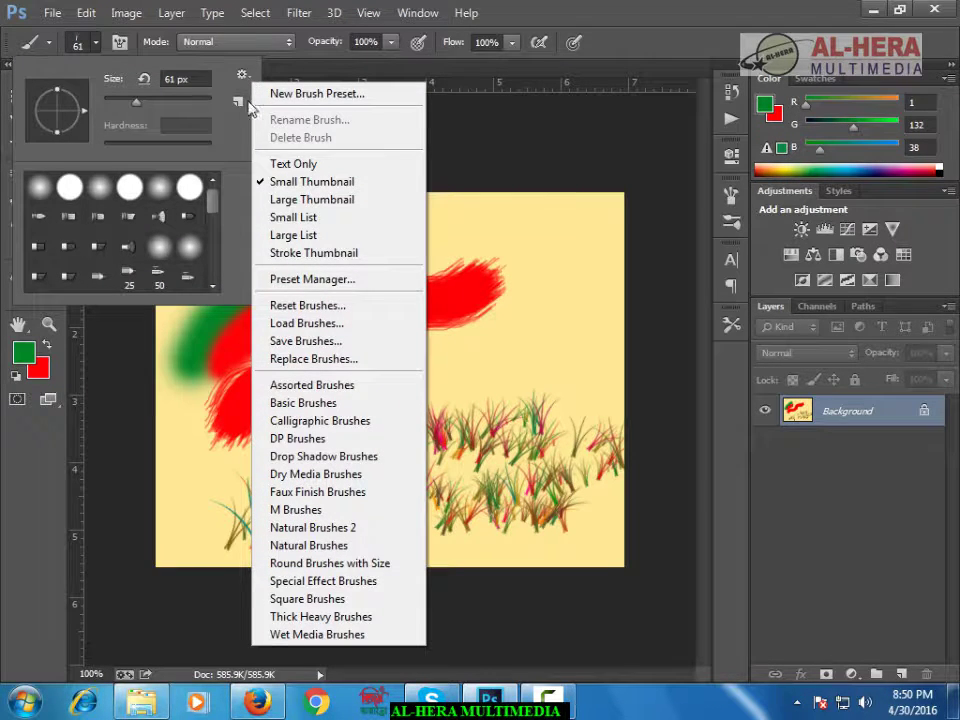
{"action": "left_click", "coordinate": [322, 581]}
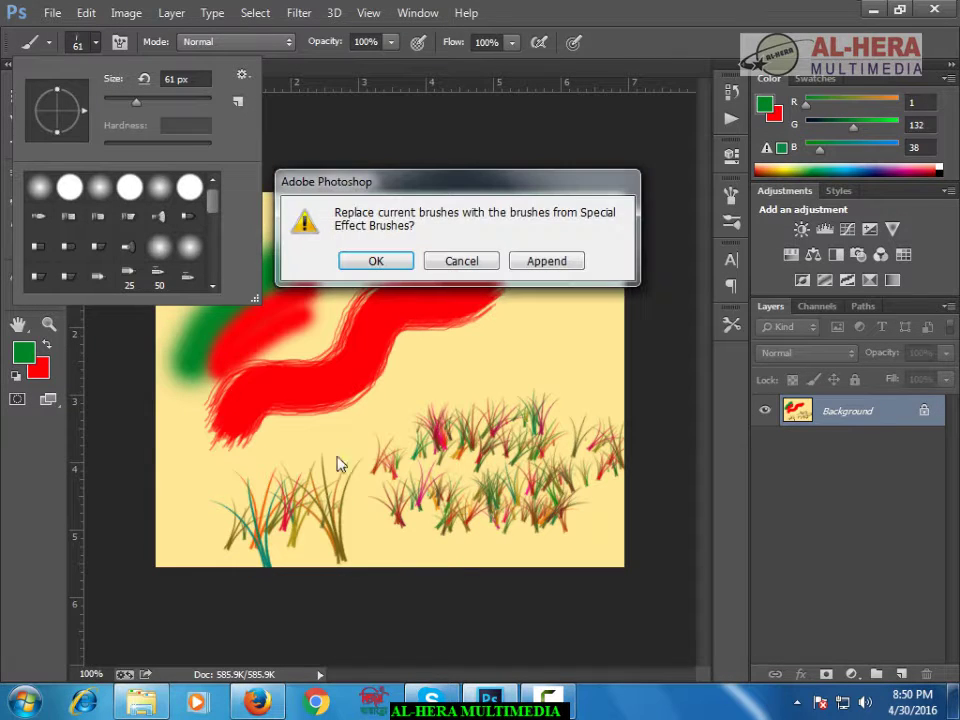
{"action": "left_click", "coordinate": [373, 261]}
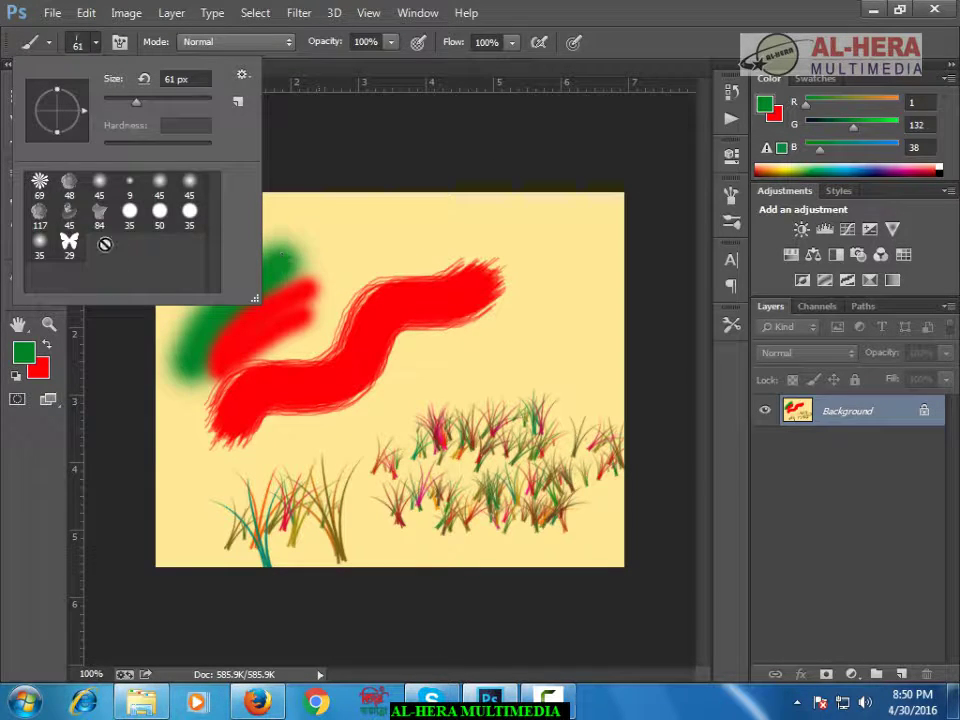
{"action": "left_click", "coordinate": [41, 184]}
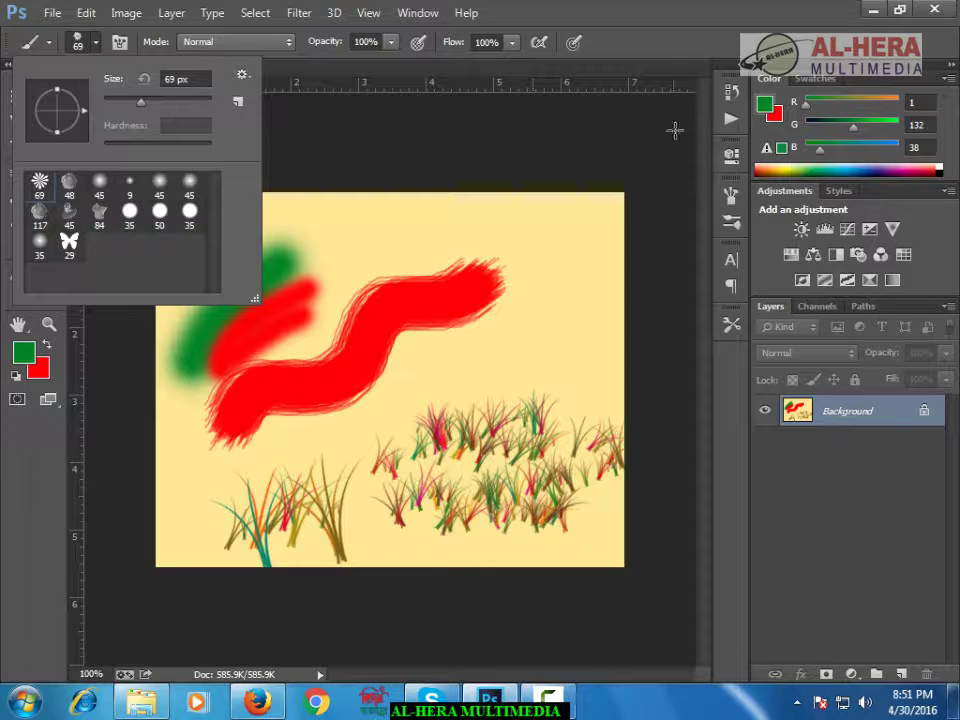
- Revert the image history to the state just after the first red stroke
{"action": "left_click", "coordinate": [729, 92]}
{"action": "left_click", "coordinate": [600, 242]}
{"action": "left_click", "coordinate": [600, 133]}
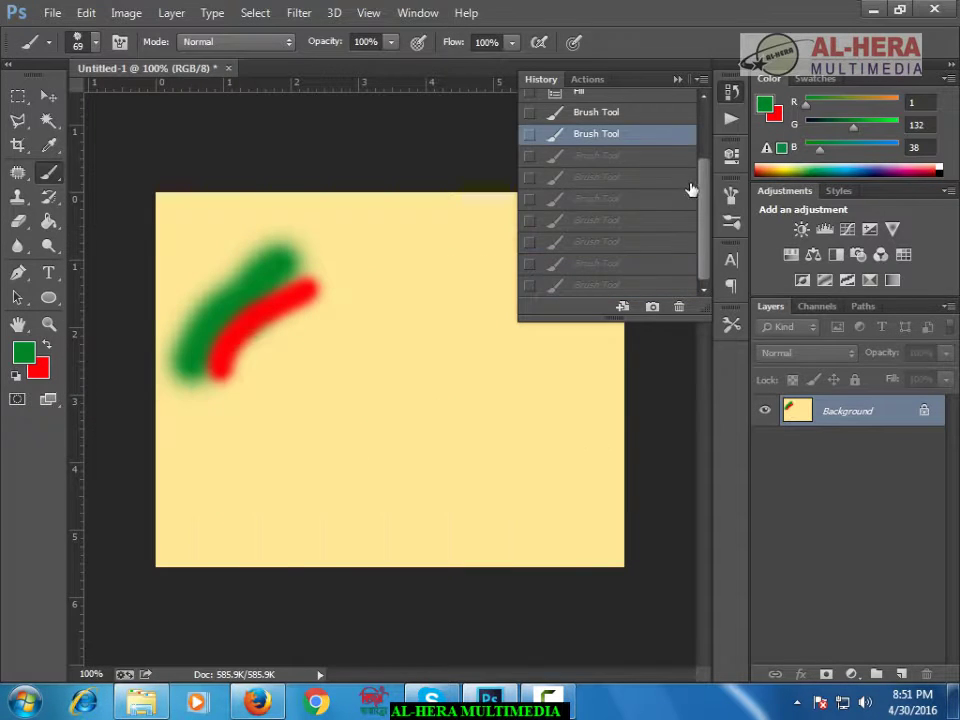
{"action": "left_click", "coordinate": [678, 80]}
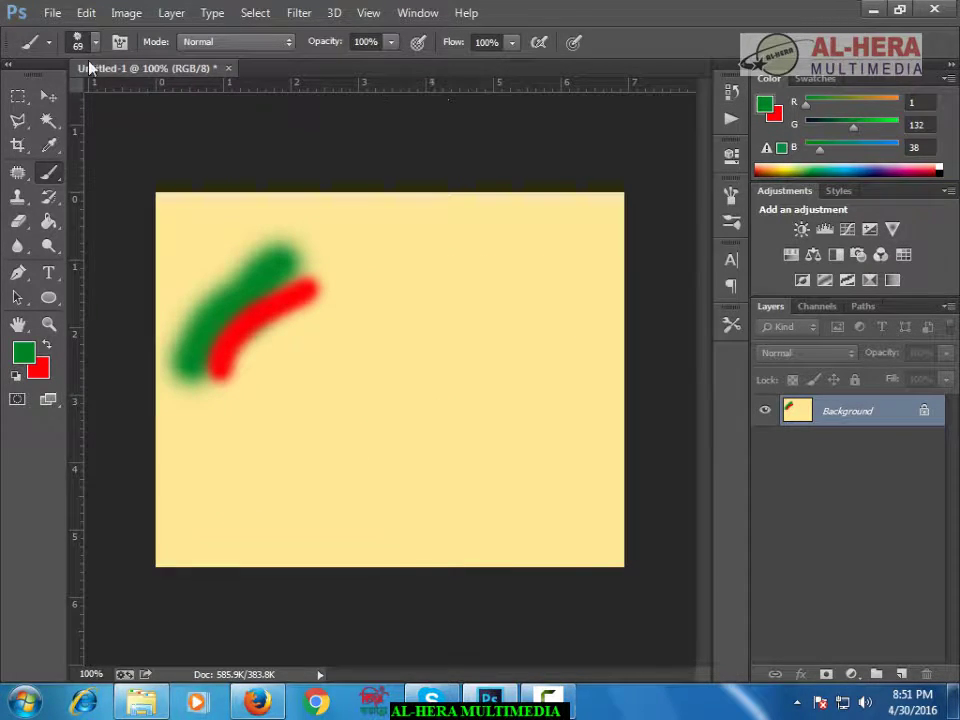
- Paint scattered flower clusters below the strokes with the 69 px flower brush, undoing the last cluster near the canvas centre
{"action": "left_click", "coordinate": [94, 44]}
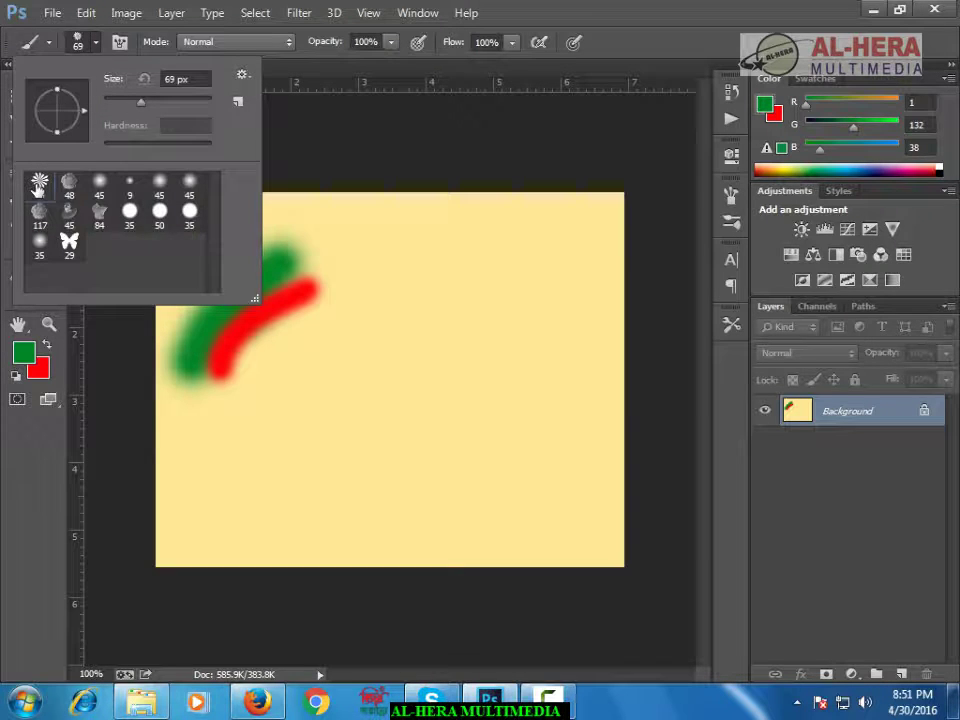
{"action": "left_click_drag", "start_coordinate": [199, 469], "coordinate": [215, 462]}
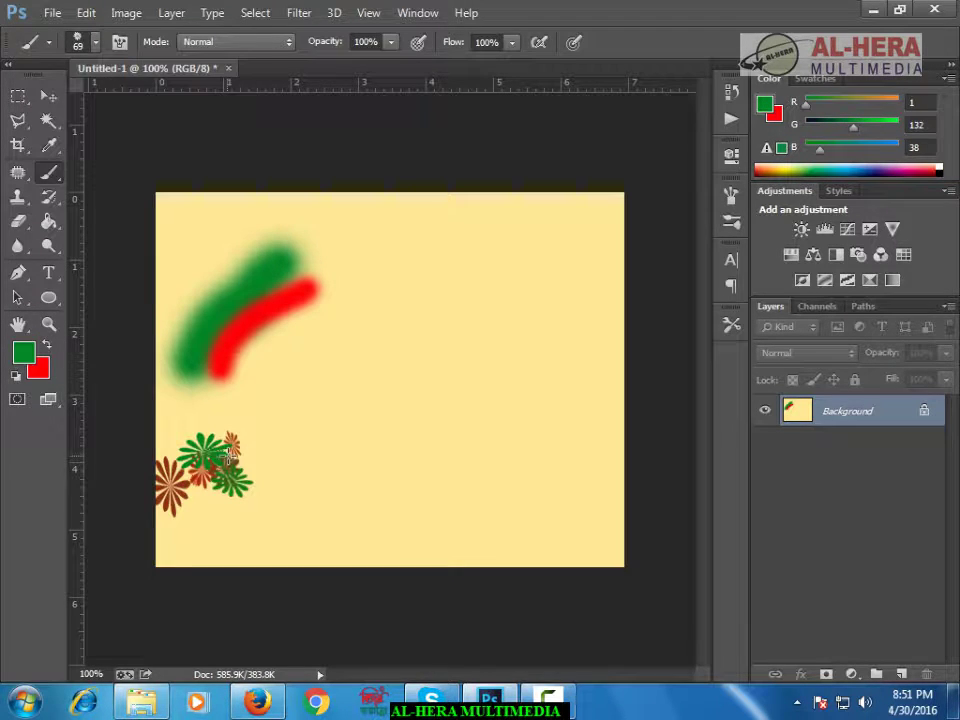
{"action": "left_click_drag", "start_coordinate": [317, 456], "coordinate": [340, 430]}
{"action": "mouse_move", "coordinate": [443, 426]}
{"action": "left_mouse_down"}
{"action": "mouse_move", "coordinate": [447, 355]}
{"action": "mouse_move", "coordinate": [390, 330]}
{"action": "left_mouse_up"}
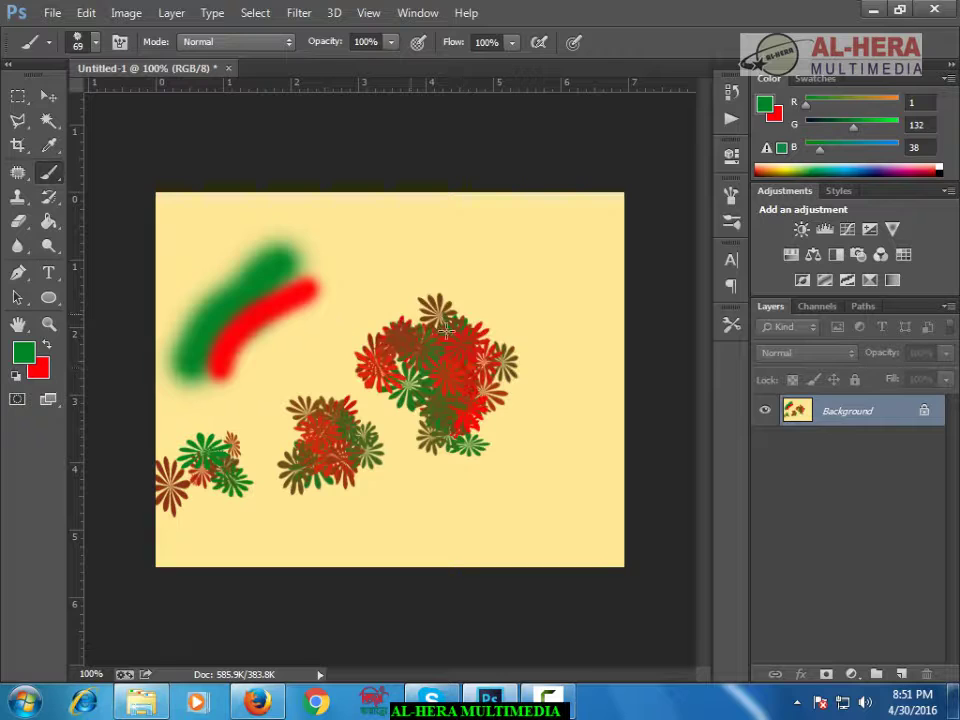
{"action": "key", "text": "ctrl+z"}
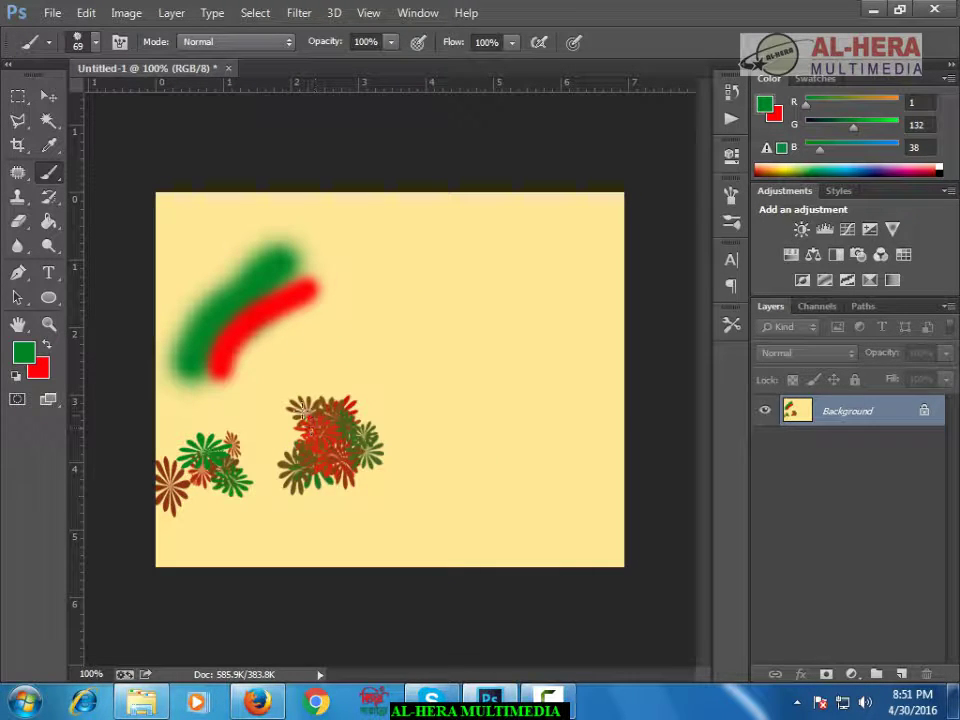
- Set the flower brush's Scattering amount to 362% in the brush settings
{"action": "left_click", "coordinate": [731, 200]}
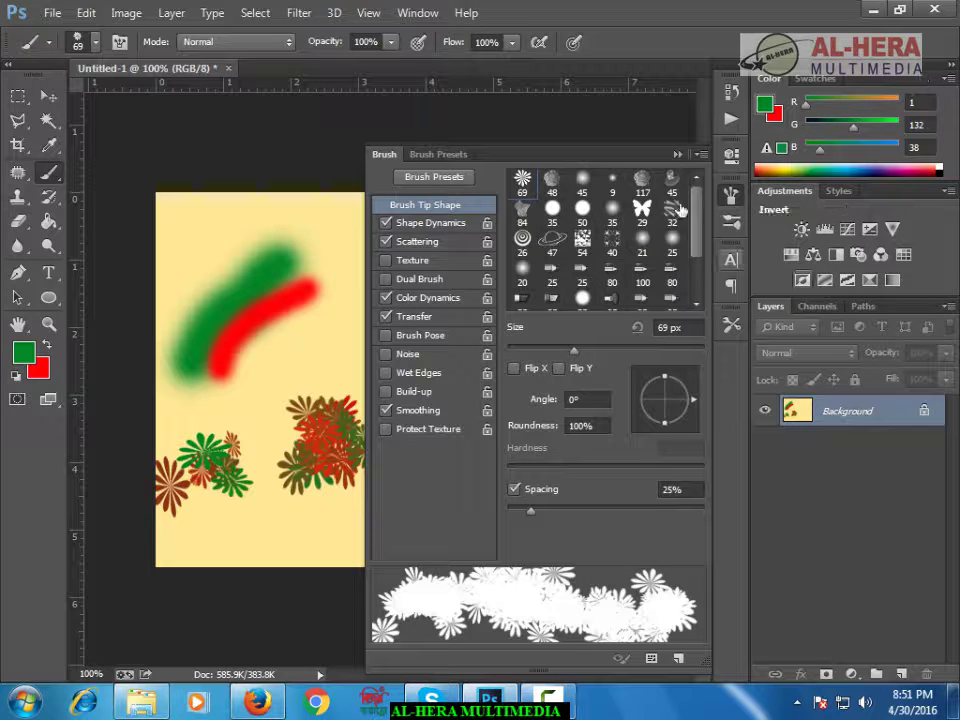
{"action": "left_click", "coordinate": [730, 197]}
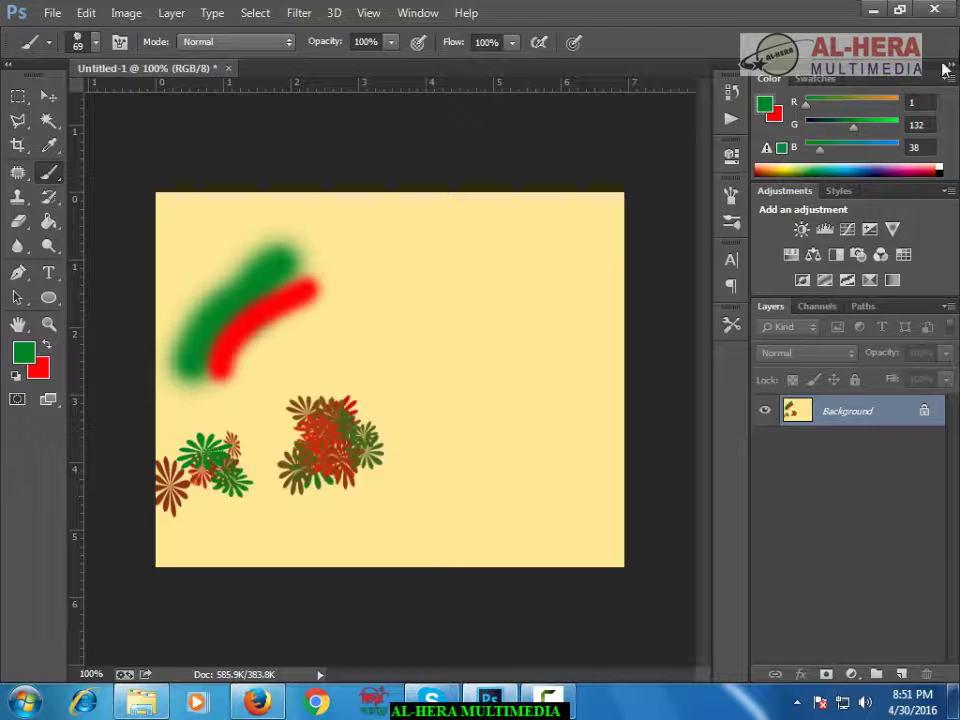
{"action": "left_click", "coordinate": [729, 198]}
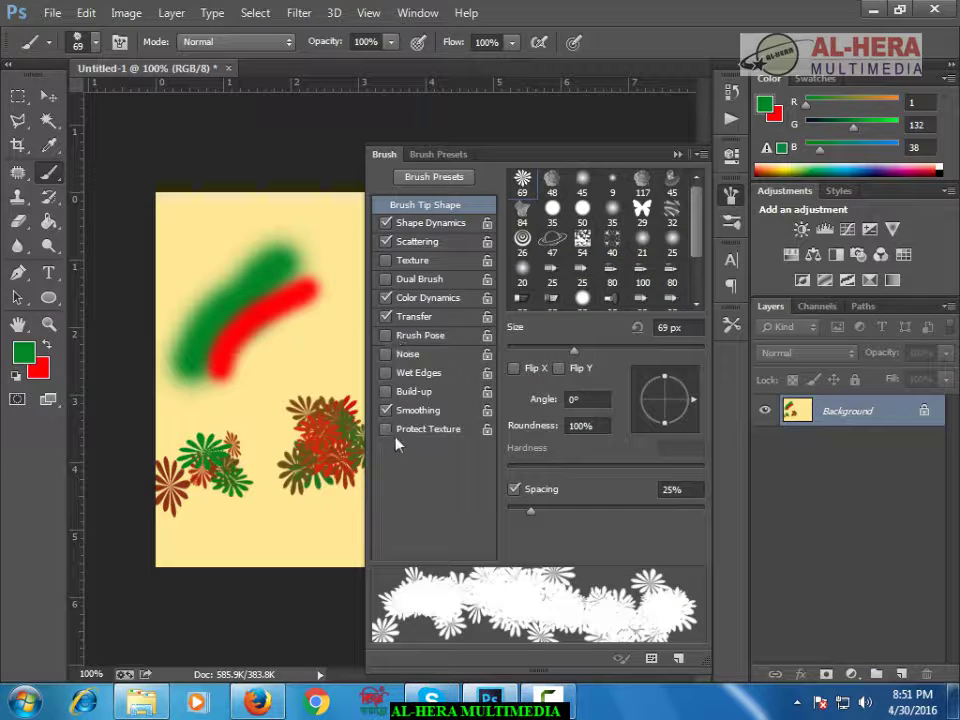
{"action": "left_click", "coordinate": [424, 245]}
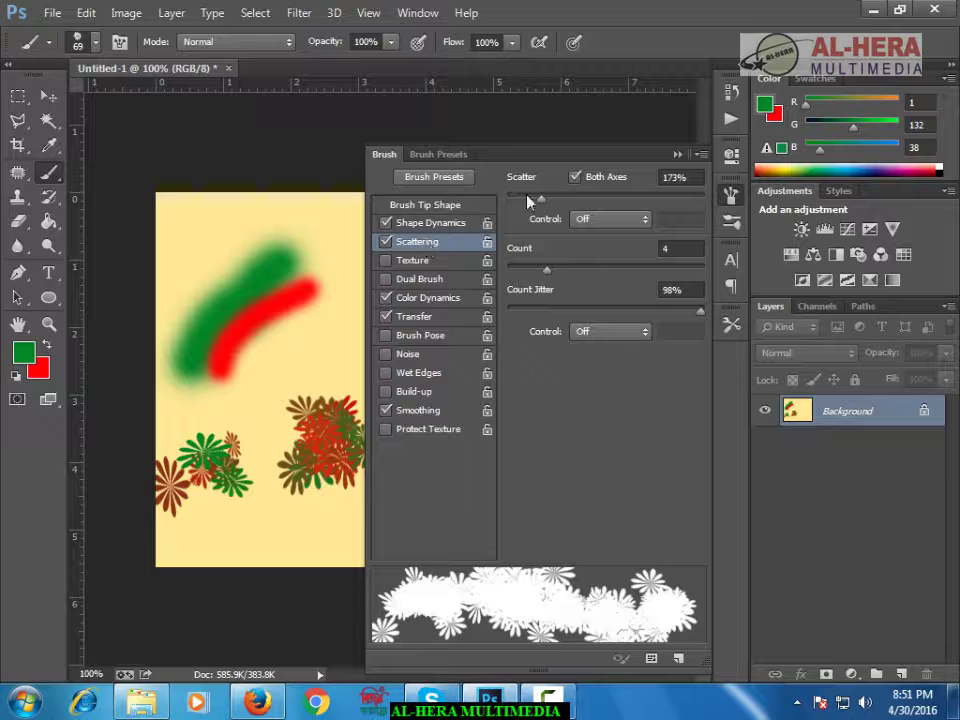
{"action": "left_click_drag", "start_coordinate": [540, 203], "coordinate": [582, 202]}
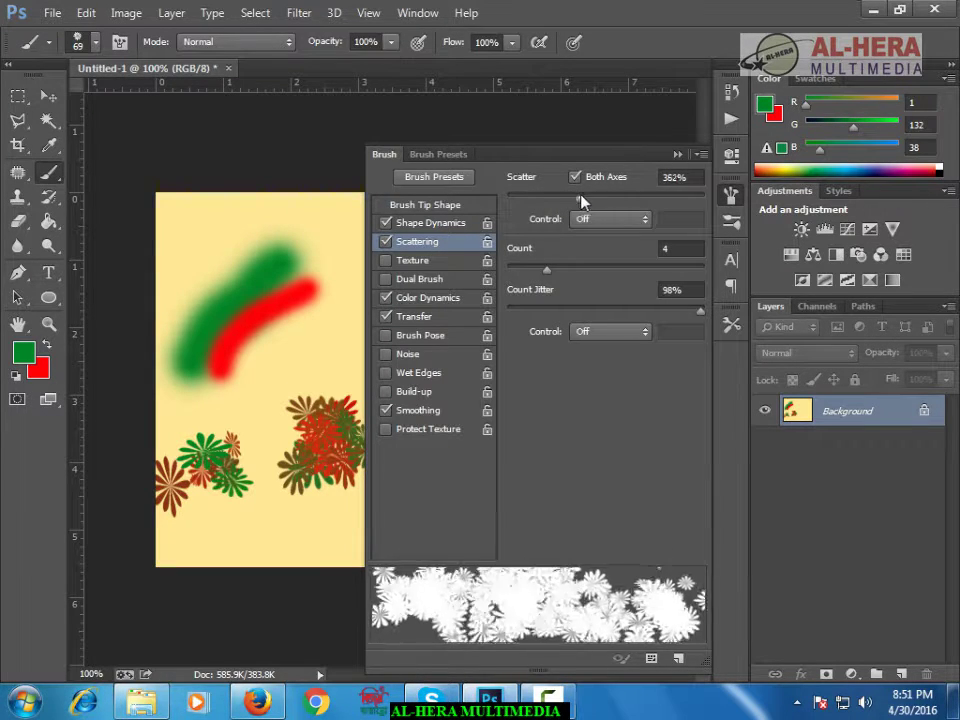
- Paint widely scattered flowers across the canvas centre and the area just below it
{"action": "left_click", "coordinate": [677, 155]}
{"action": "left_click_drag", "start_coordinate": [416, 369], "coordinate": [470, 300]}
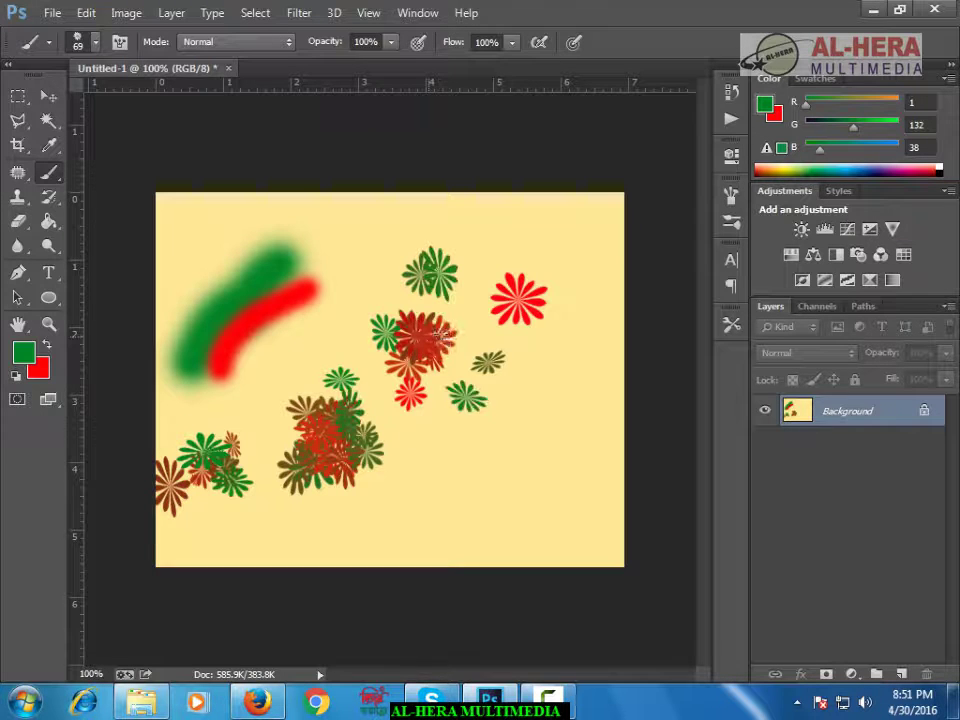
{"action": "mouse_move", "coordinate": [508, 424]}
{"action": "left_mouse_down"}
{"action": "mouse_move", "coordinate": [480, 452]}
{"action": "mouse_move", "coordinate": [468, 400]}
{"action": "left_mouse_up"}
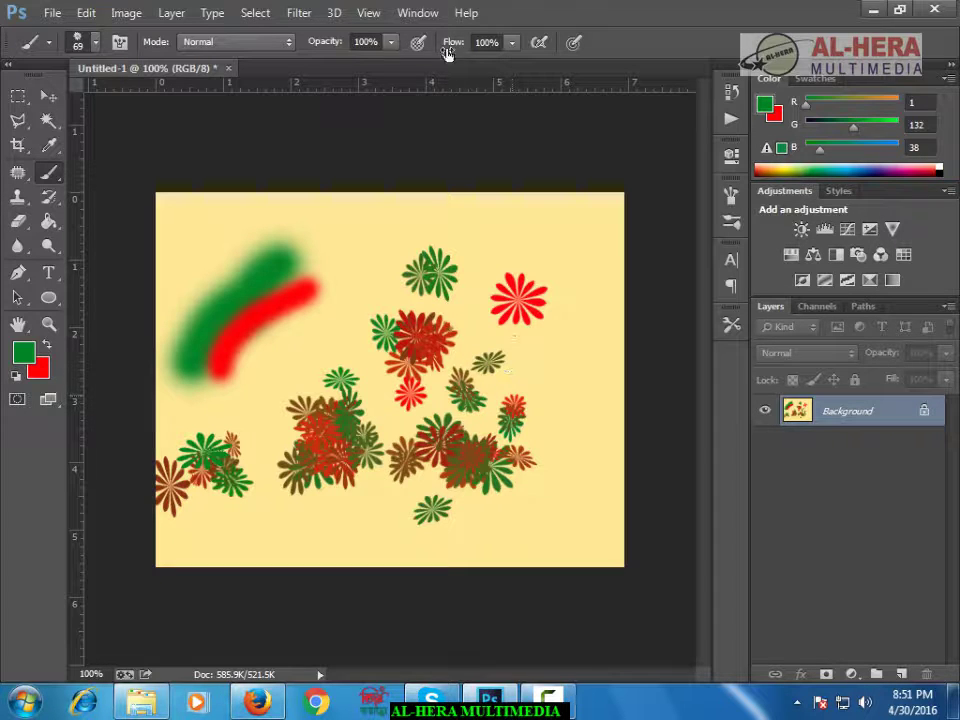
- Reduce the brush's Scatter to 167% and paint flowers over the green and red strokes in the canvas's upper-left area
{"action": "left_click", "coordinate": [731, 193]}
{"action": "mouse_move", "coordinate": [598, 199]}
{"action": "left_mouse_down"}
{"action": "mouse_move", "coordinate": [611, 206]}
{"action": "mouse_move", "coordinate": [540, 204]}
{"action": "left_mouse_up"}
{"action": "mouse_move", "coordinate": [189, 243]}
{"action": "left_mouse_down"}
{"action": "mouse_move", "coordinate": [283, 290]}
{"action": "mouse_move", "coordinate": [305, 243]}
{"action": "mouse_move", "coordinate": [245, 330]}
{"action": "mouse_move", "coordinate": [283, 332]}
{"action": "mouse_move", "coordinate": [267, 368]}
{"action": "left_mouse_up"}
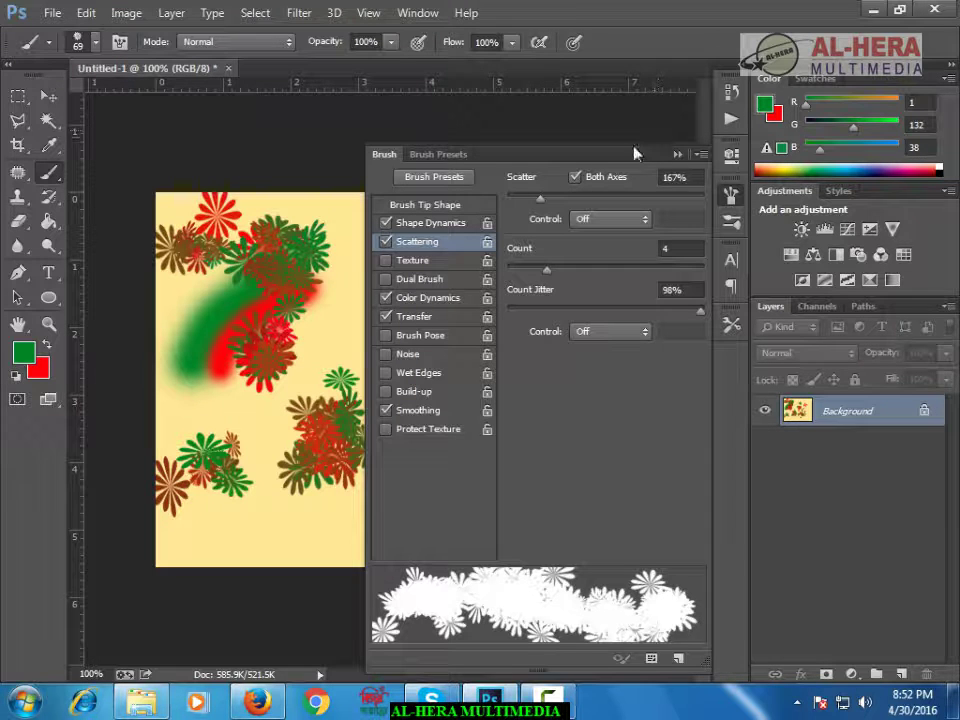
- Lower the brush's scattering Count and set its Color Dynamics to 17% Hue Jitter and 14% Brightness Jitter
{"action": "mouse_move", "coordinate": [549, 275]}
{"action": "left_mouse_down"}
{"action": "mouse_move", "coordinate": [557, 274]}
{"action": "mouse_move", "coordinate": [533, 274]}
{"action": "left_mouse_up"}
{"action": "left_click", "coordinate": [428, 300]}
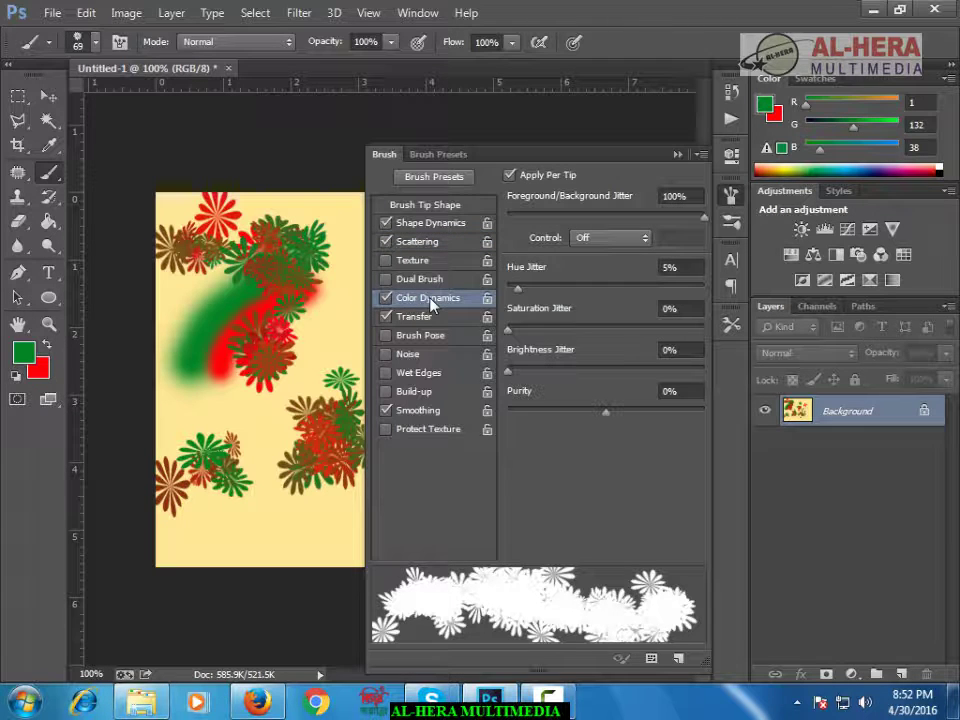
{"action": "left_click_drag", "start_coordinate": [518, 287], "coordinate": [529, 289]}
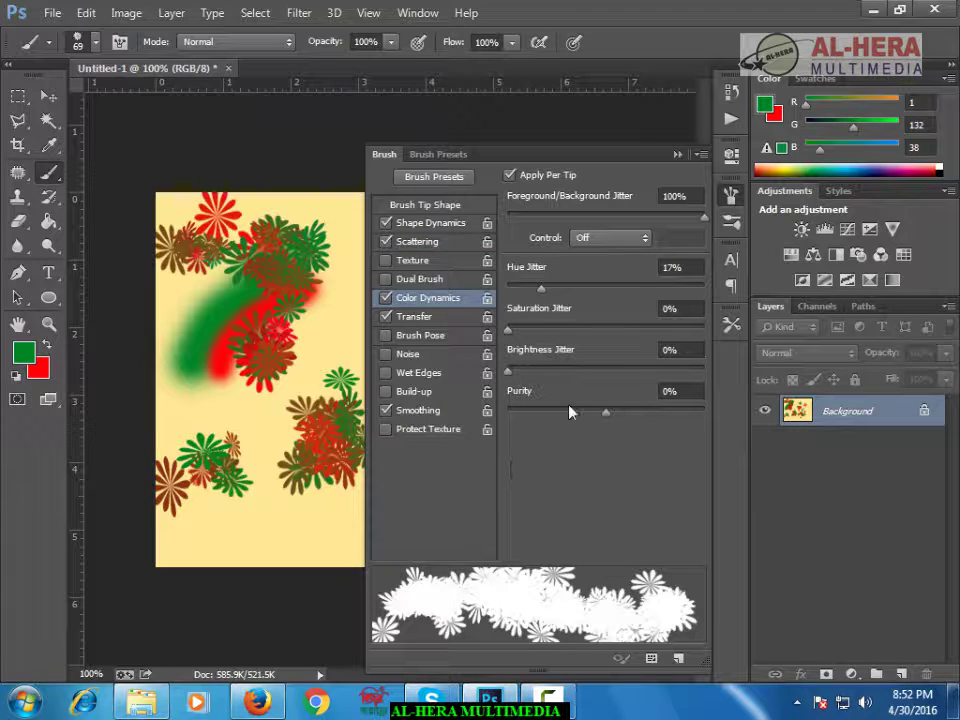
{"action": "left_click_drag", "start_coordinate": [549, 375], "coordinate": [534, 373]}
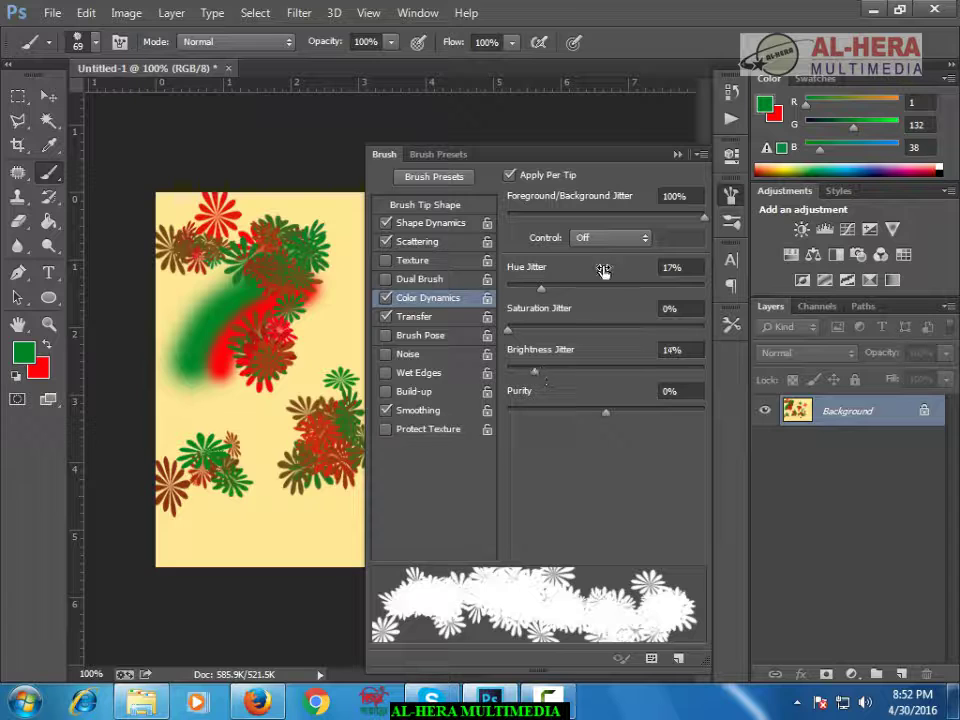
- Paint multicoloured flowers in the canvas's lower-left area and collapse the brush settings
{"action": "left_click_drag", "start_coordinate": [283, 531], "coordinate": [250, 440]}
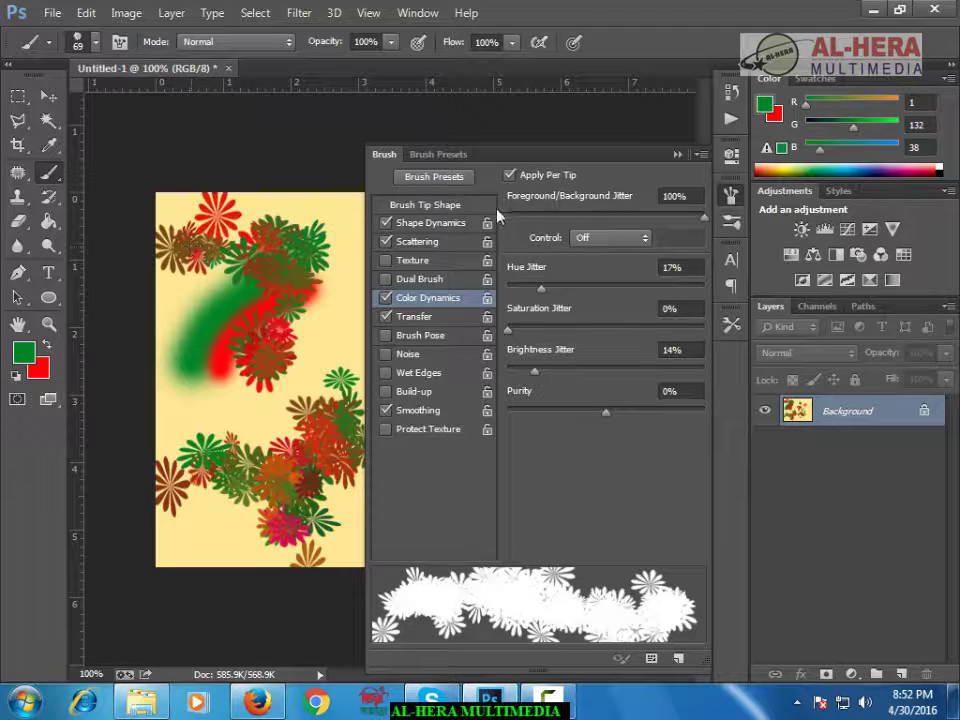
{"action": "left_click", "coordinate": [677, 156]}
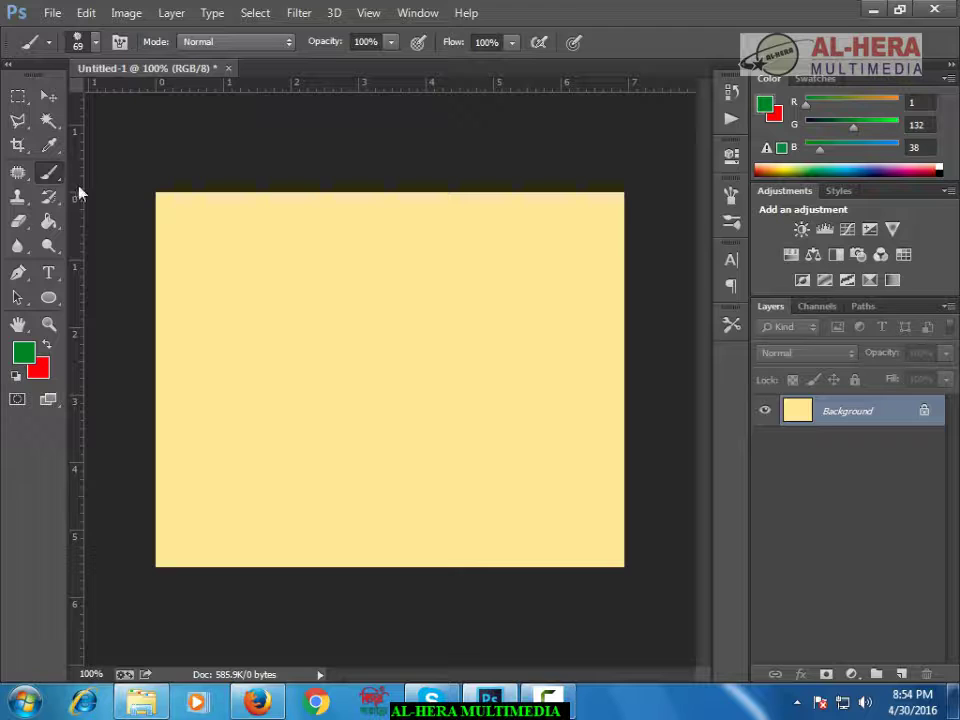
{"action": "left_click", "coordinate": [797, 702]}
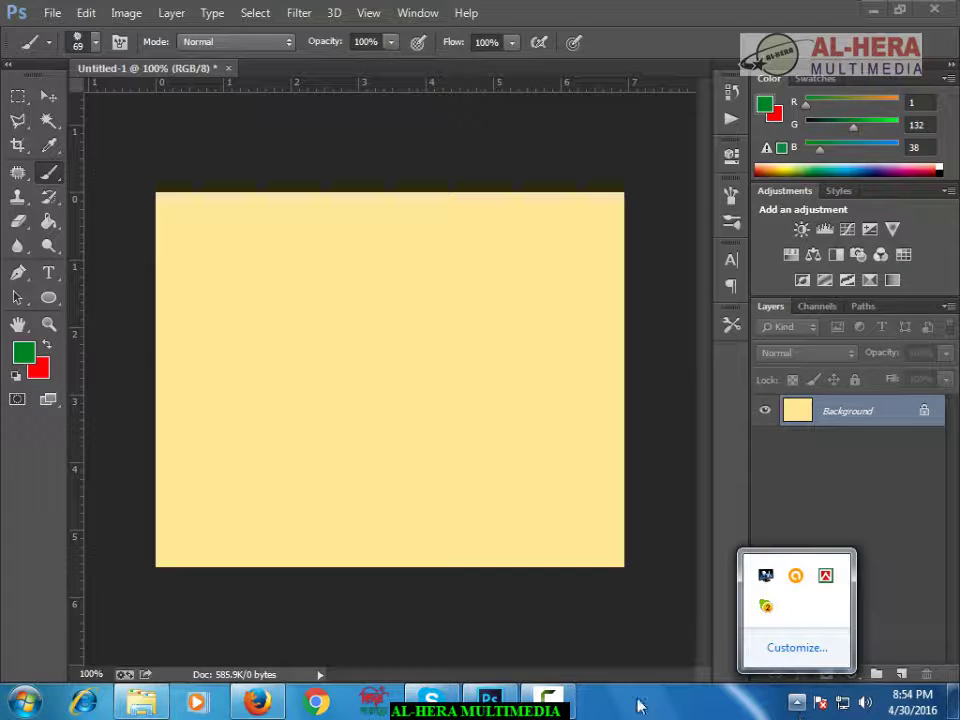
{"action": "left_click", "coordinate": [765, 575]}
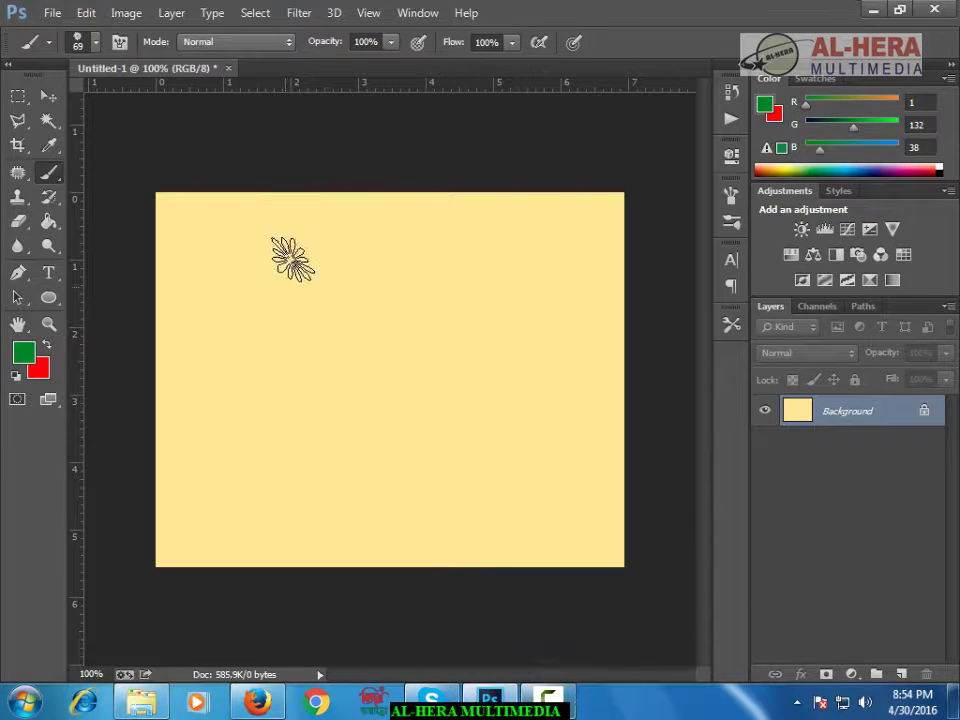
{"action": "left_click", "coordinate": [96, 43]}
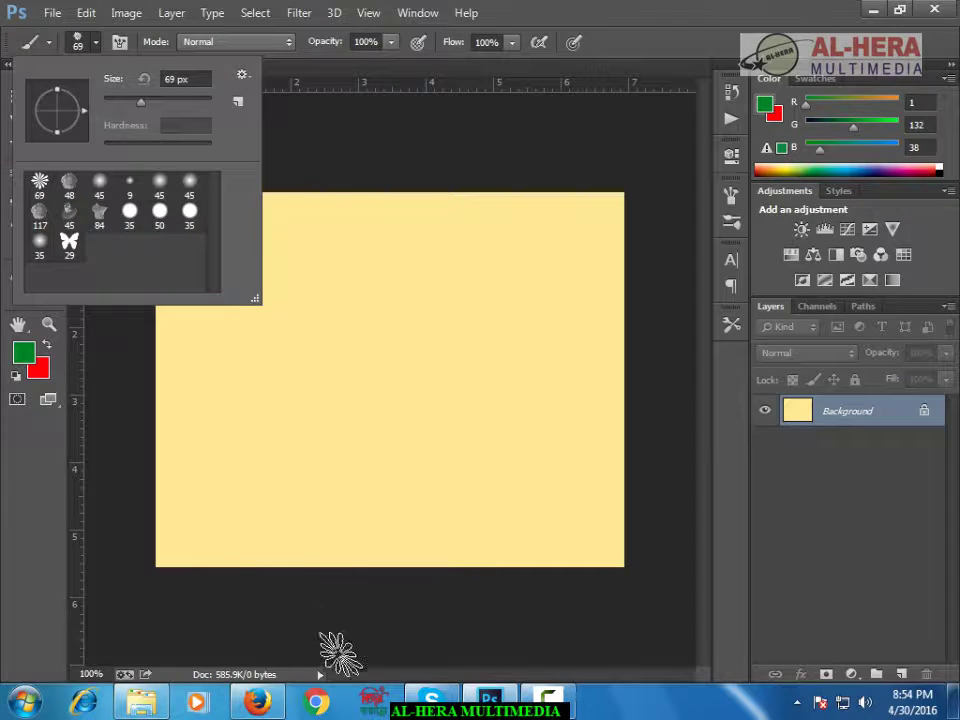
- Switch to Firefox and look through the Google image results for smoke brushes
{"action": "left_click", "coordinate": [257, 703]}
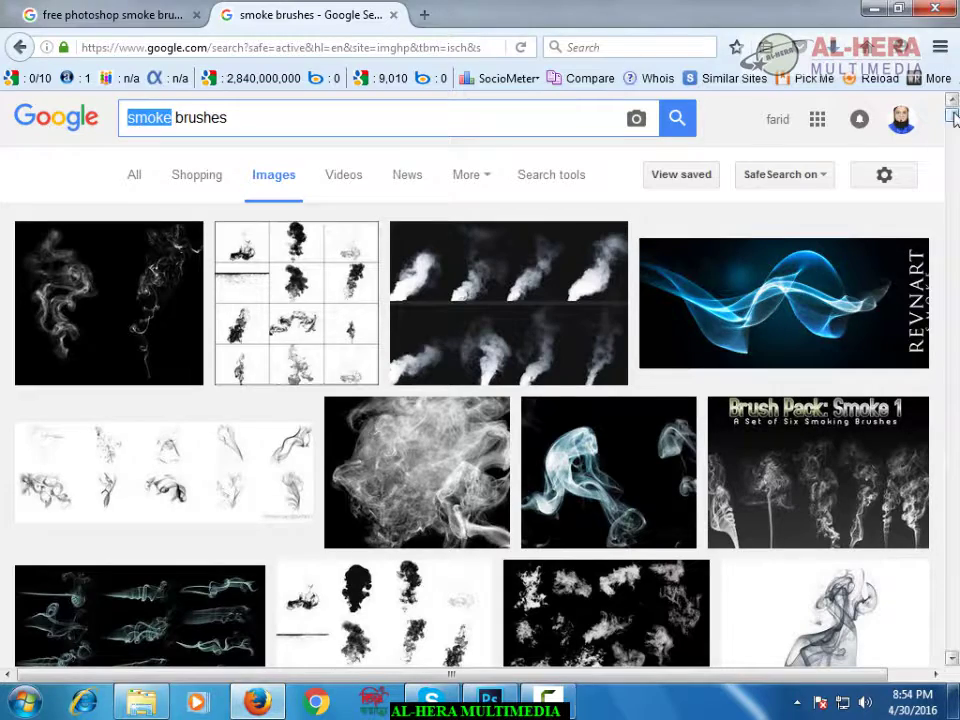
{"action": "left_click_drag", "start_coordinate": [953, 118], "coordinate": [953, 178]}
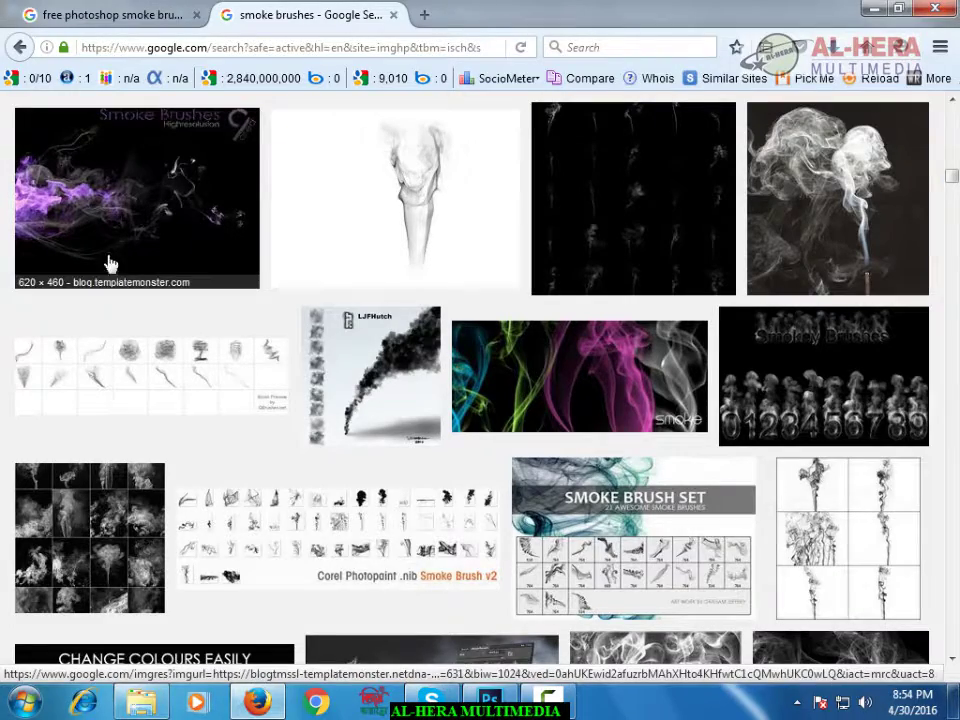
{"action": "left_click_drag", "start_coordinate": [953, 182], "coordinate": [951, 273]}
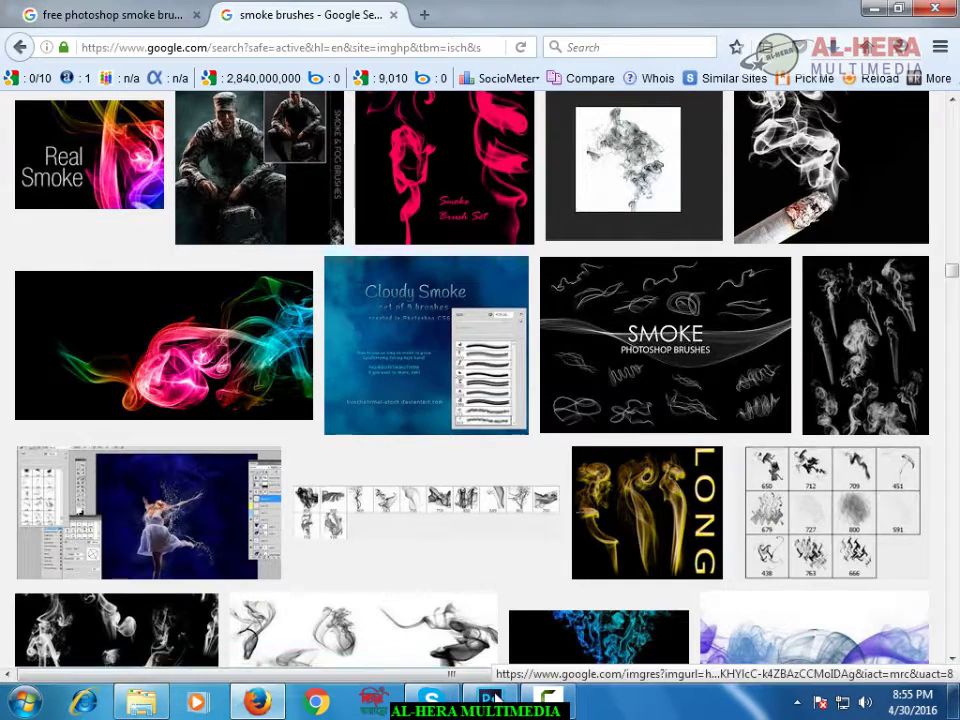
{"action": "mouse_move", "coordinate": [489, 700]}
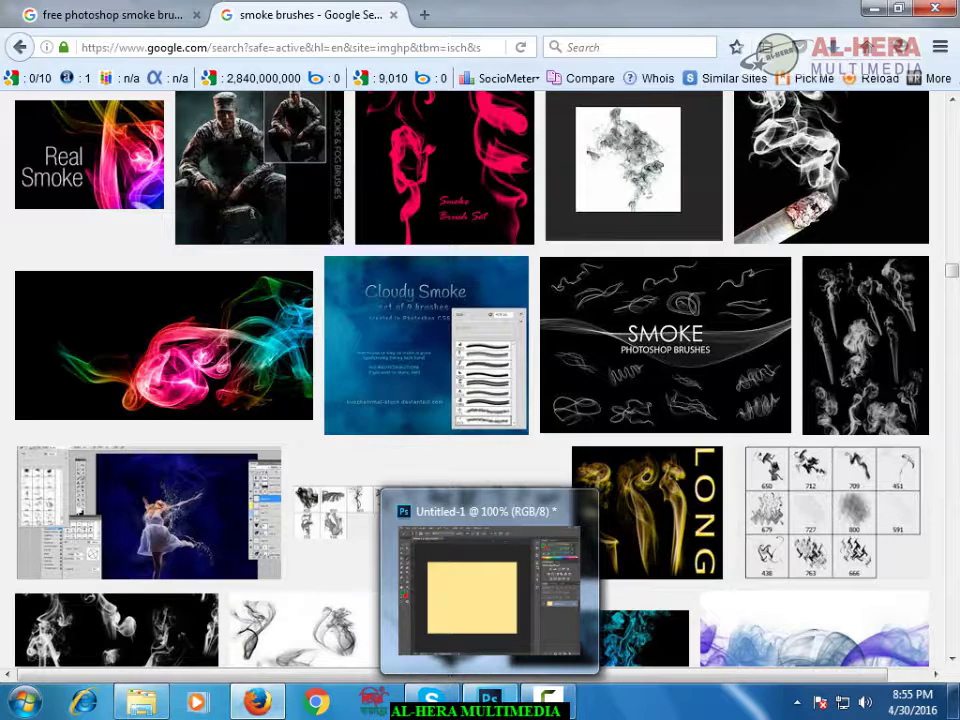
{"action": "left_click", "coordinate": [489, 590]}
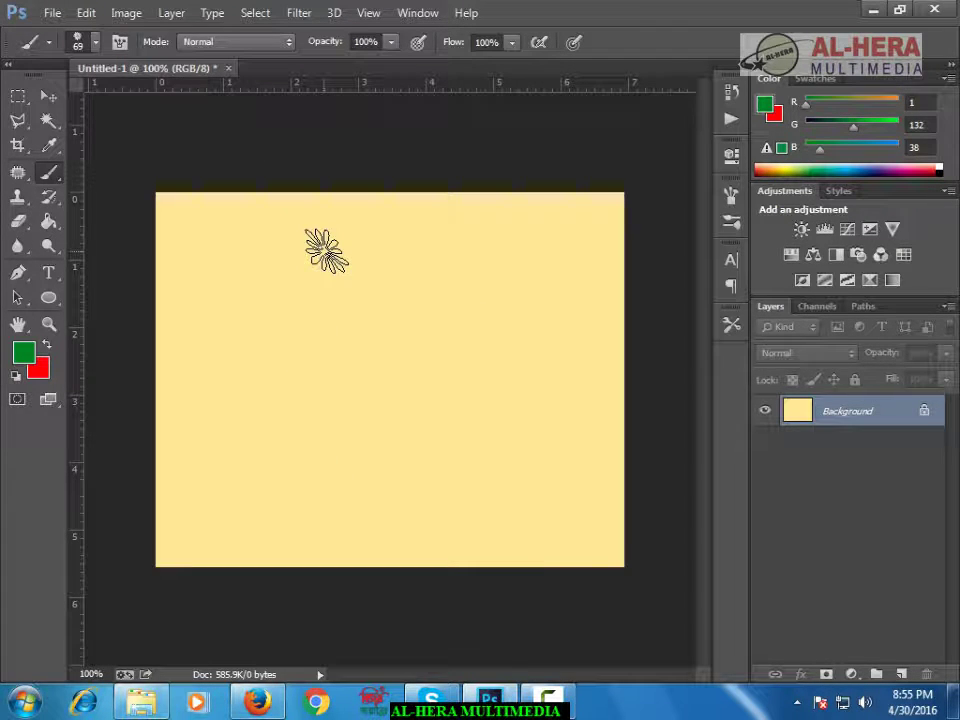
{"action": "mouse_move", "coordinate": [257, 700]}
{"action": "left_click", "coordinate": [255, 590]}
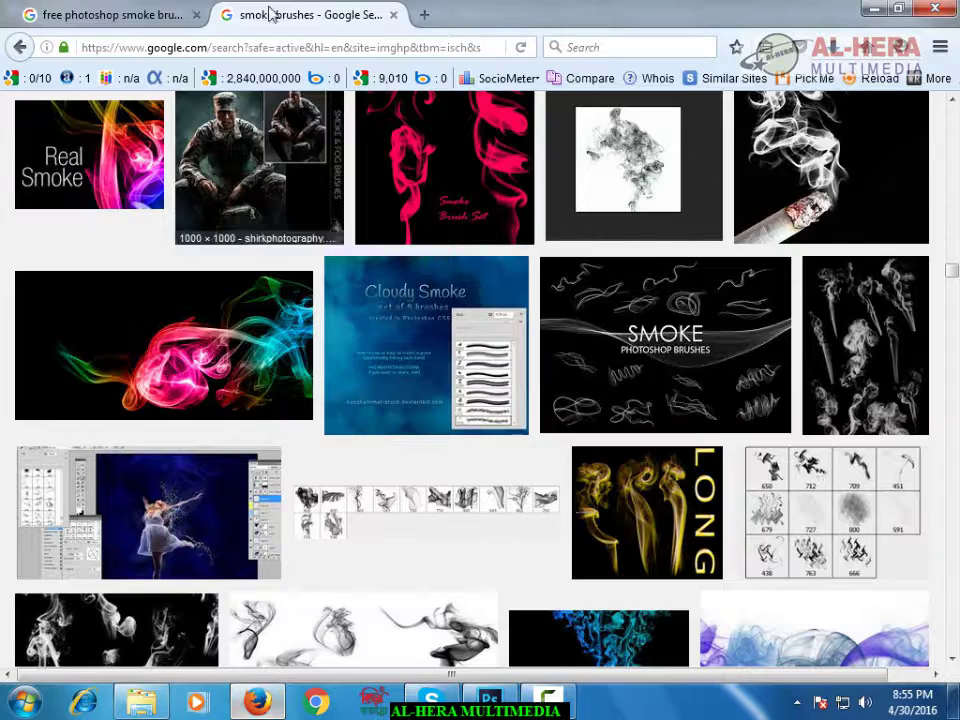
- Review the Google search query and web results for free photoshop smoke brushes
{"action": "left_click", "coordinate": [135, 15]}
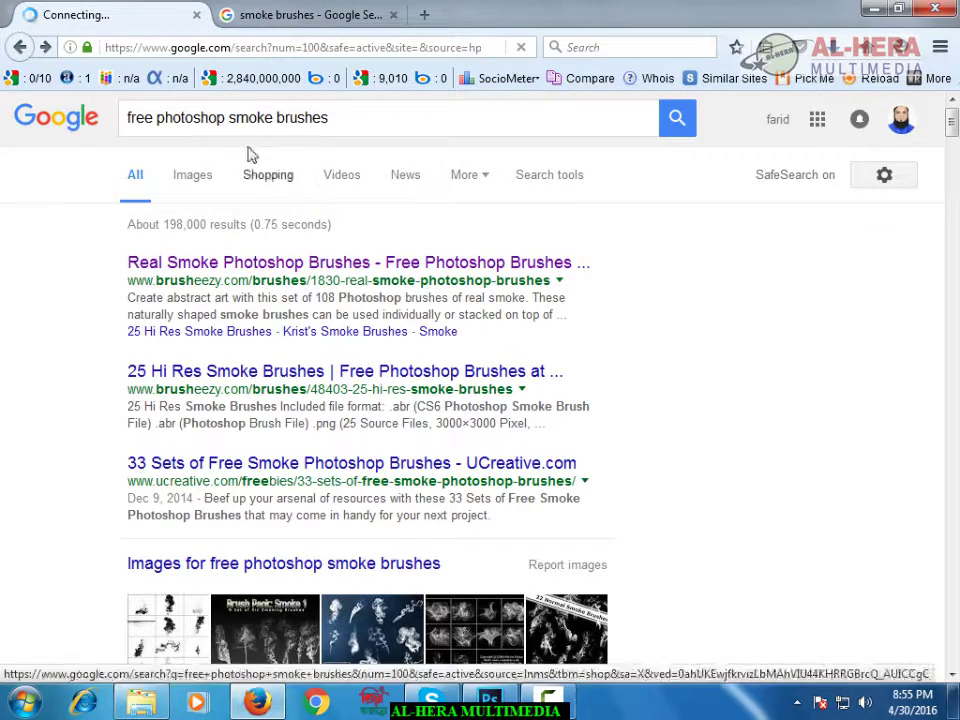
{"action": "left_click_drag", "start_coordinate": [385, 117], "coordinate": [118, 122]}
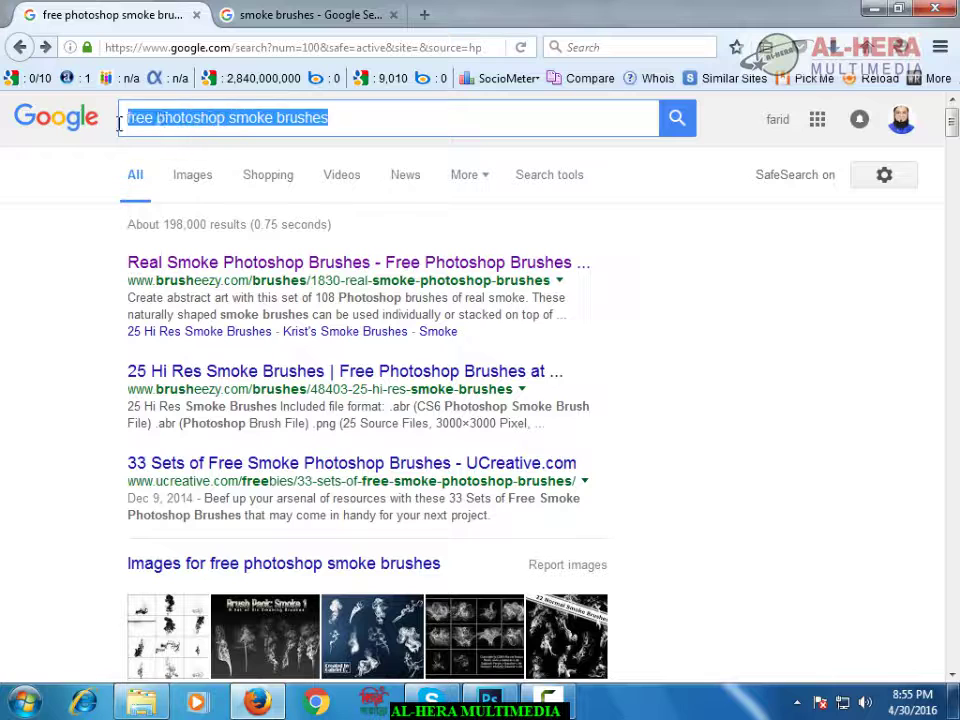
{"action": "left_click", "coordinate": [221, 117]}
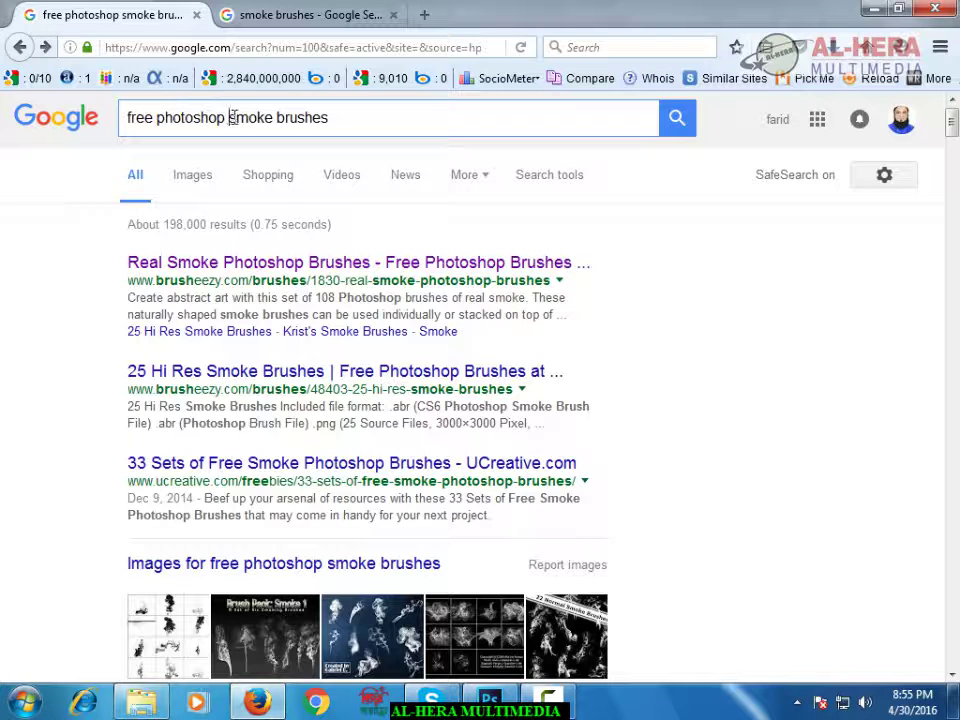
{"action": "left_click", "coordinate": [331, 117]}
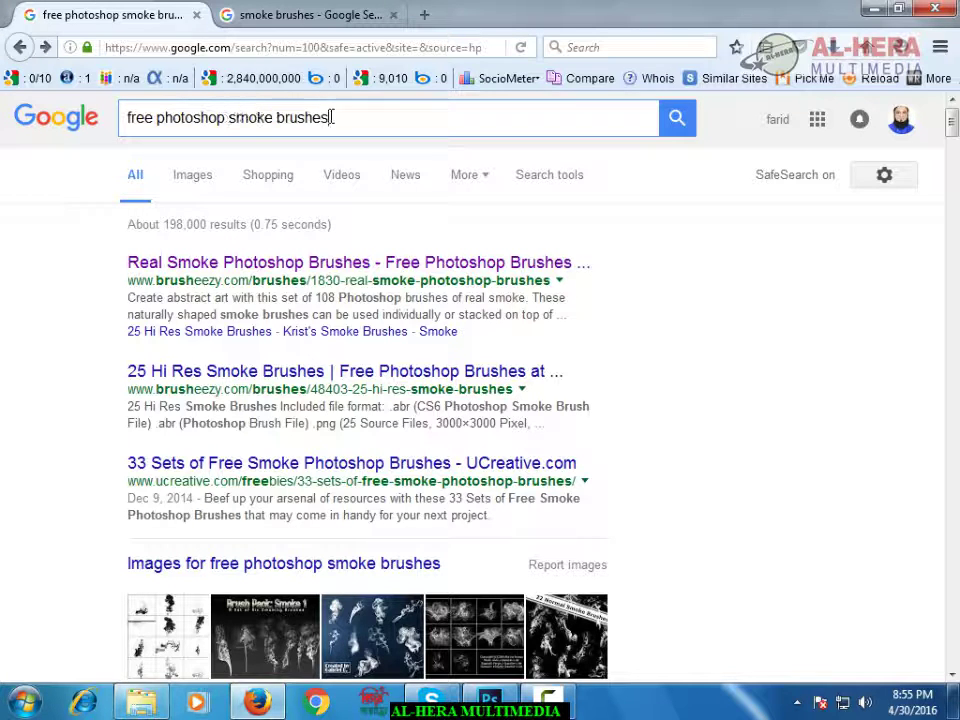
- Open the Real Smoke Photoshop Brushes page on Brusheezy and download Real_Smoke__675_pixels_.zip, saving the file
{"action": "left_click", "coordinate": [276, 265]}
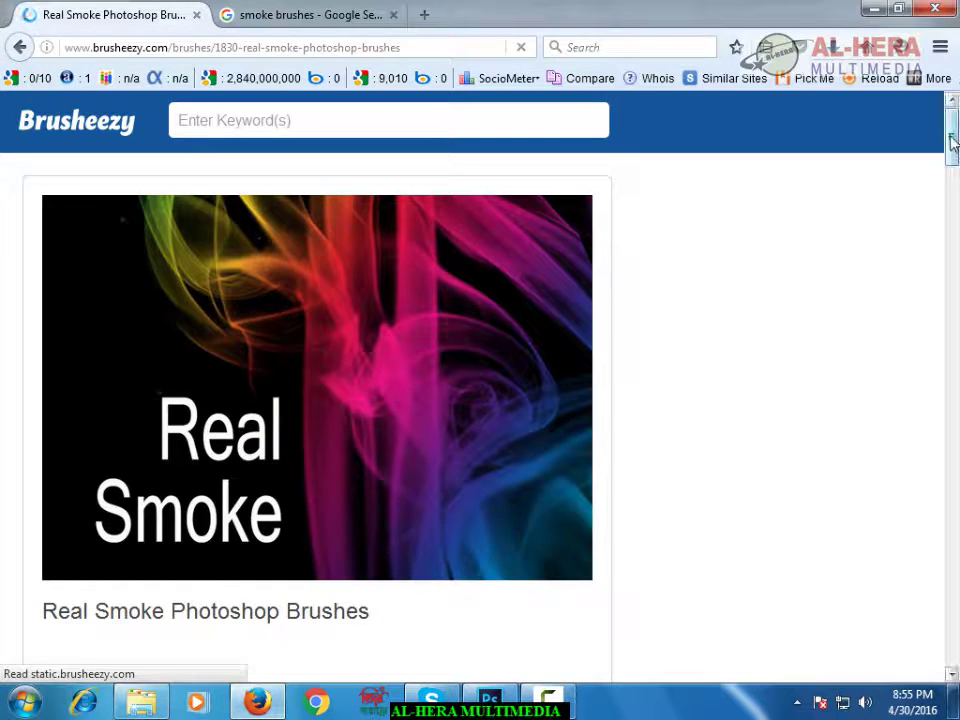
{"action": "scroll", "coordinate": [951, 150], "scroll_direction": "down", "scroll_amount": 3}
{"action": "scroll", "coordinate": [955, 137], "scroll_direction": "up", "scroll_amount": 3}
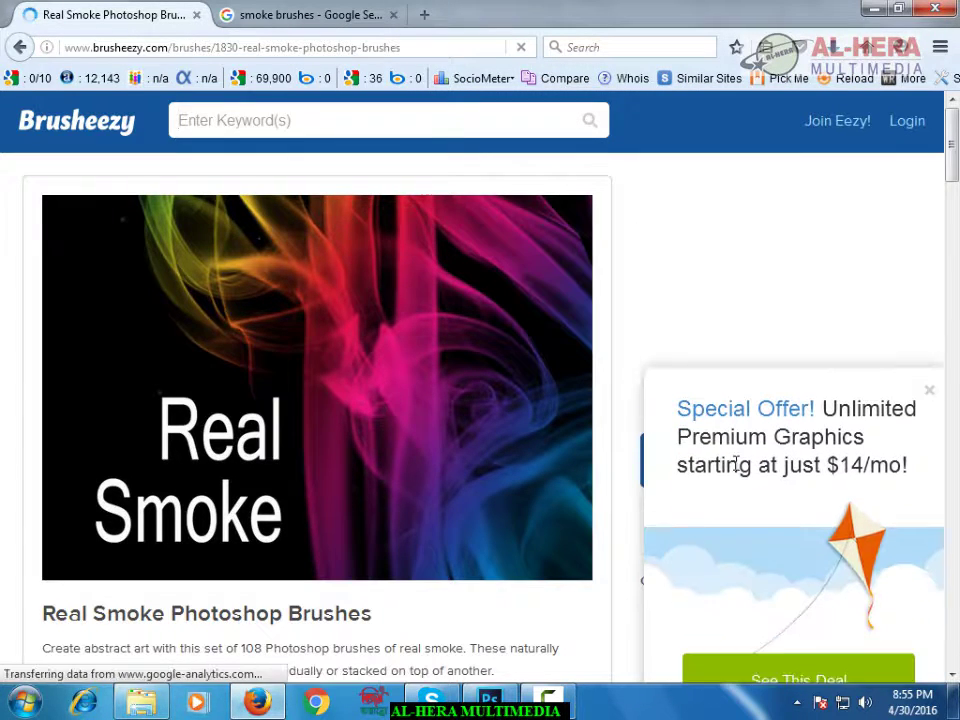
{"action": "left_click", "coordinate": [932, 340]}
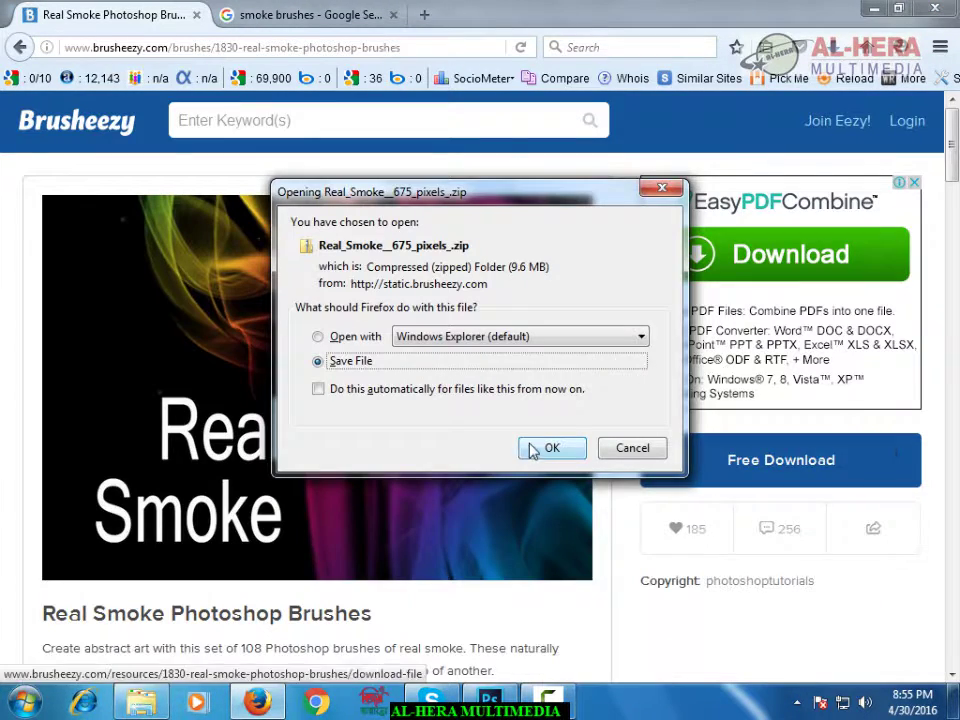
{"action": "left_click", "coordinate": [548, 450]}
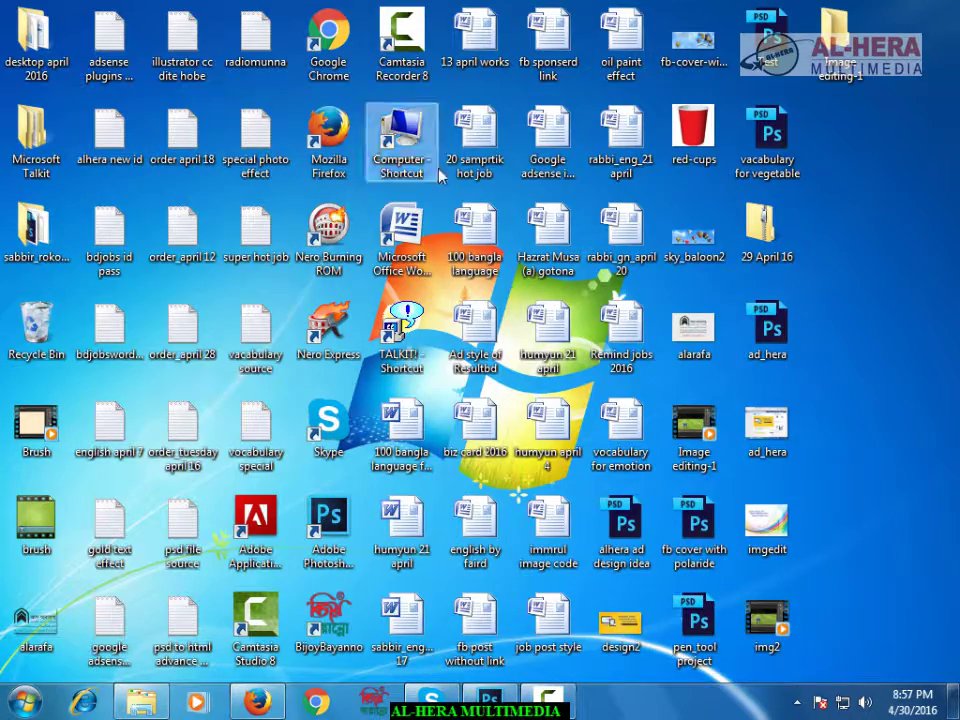
- Open the Downloads folder in Windows Explorer and select the Real_Smoke__675_pixels_ archive
{"action": "double_click", "coordinate": [408, 174]}
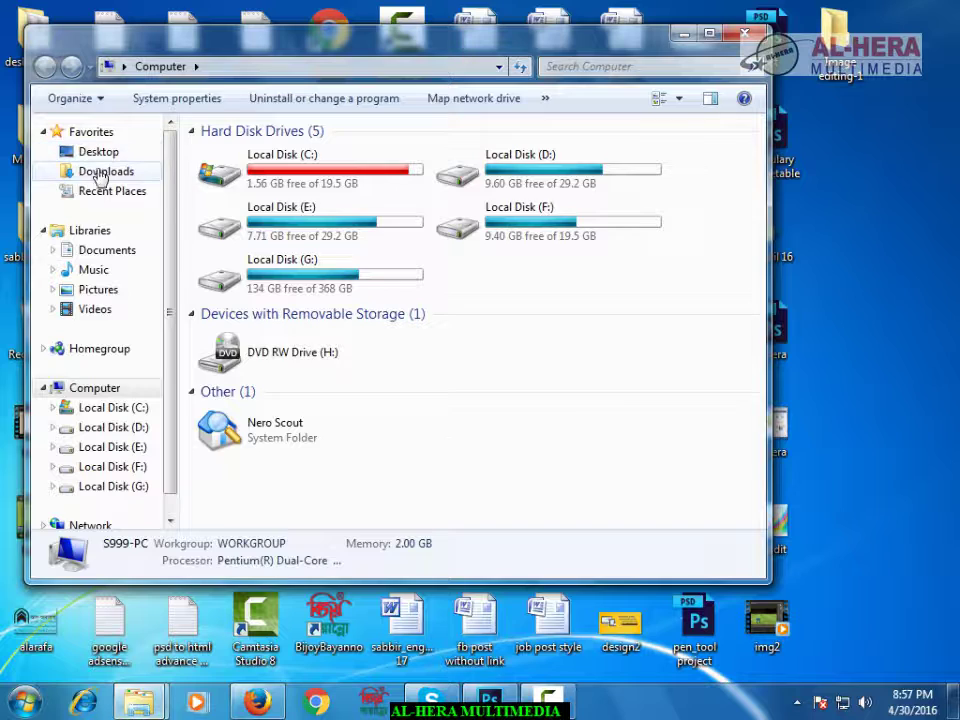
{"action": "left_click", "coordinate": [106, 172]}
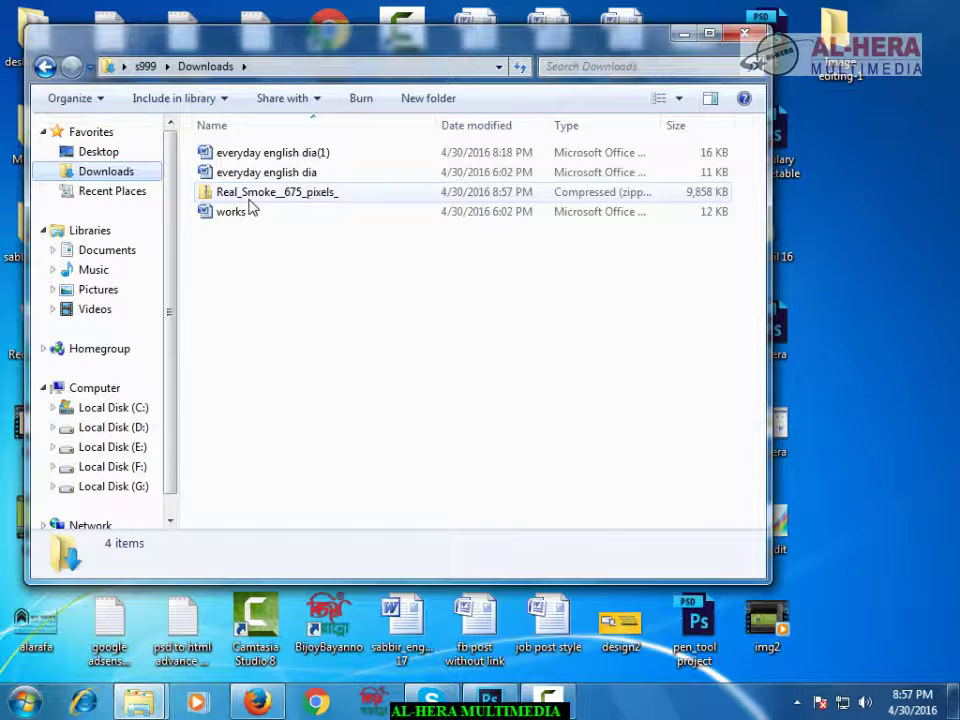
{"action": "left_click", "coordinate": [324, 199]}
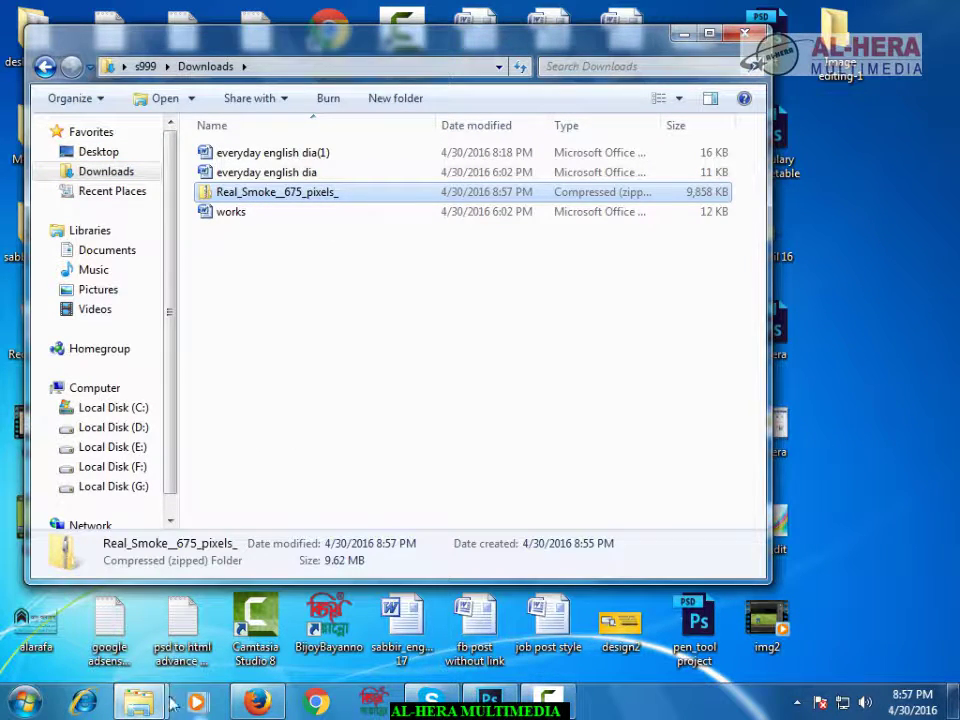
- Switch to the Explorer window showing the "Brush,texture, pattern, shape" folder and maximize it
{"action": "left_click", "coordinate": [138, 702]}
{"action": "left_click", "coordinate": [200, 610]}
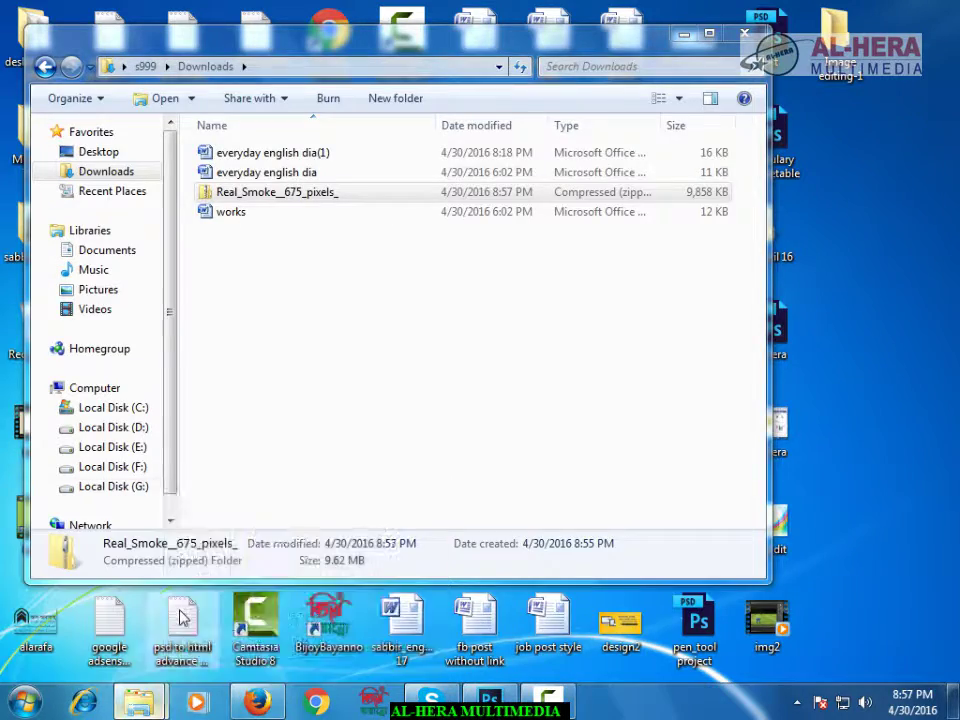
{"action": "double_click", "coordinate": [560, 90]}
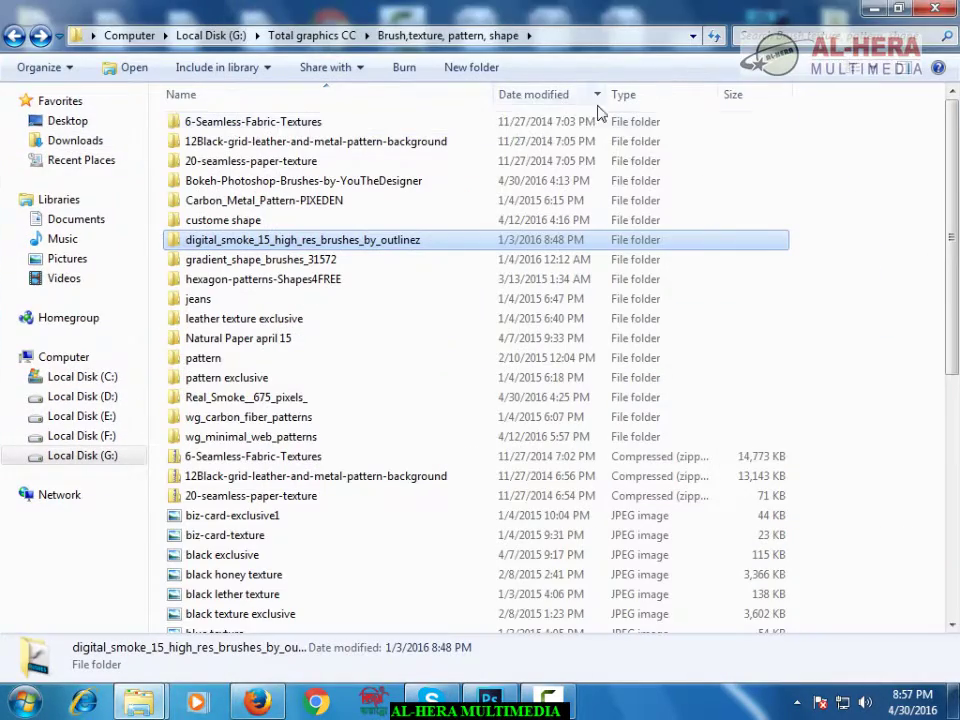
- Open the Real_Smoke__675_pixels_ folder and select the Real Smoke (675 pixels) ABR file
{"action": "scroll", "coordinate": [700, 350], "scroll_direction": "down", "scroll_amount": 1}
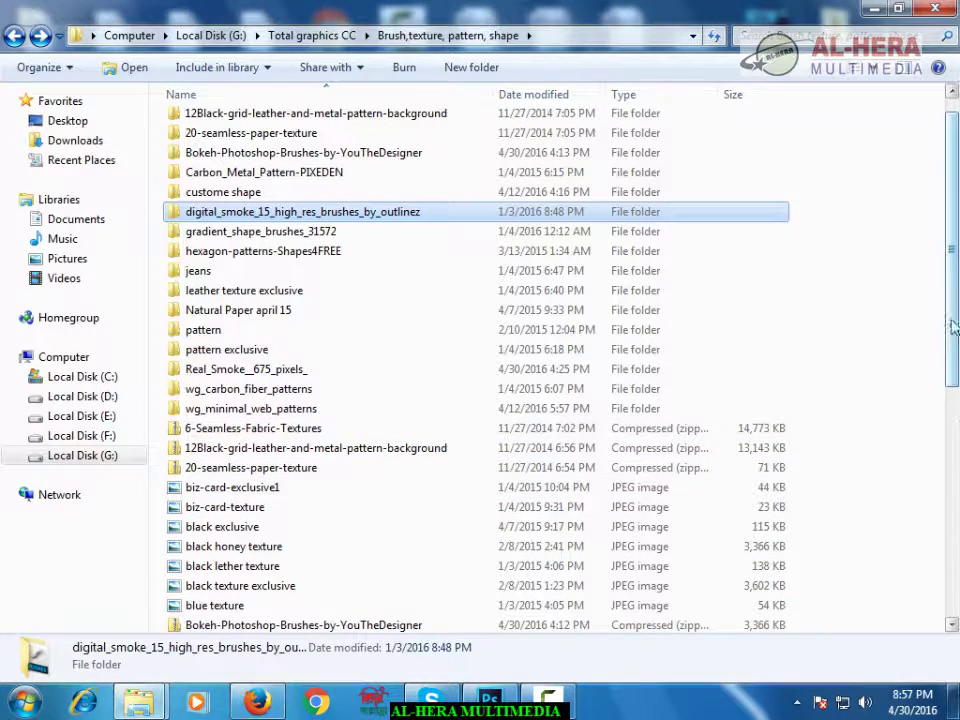
{"action": "key", "text": "r"}
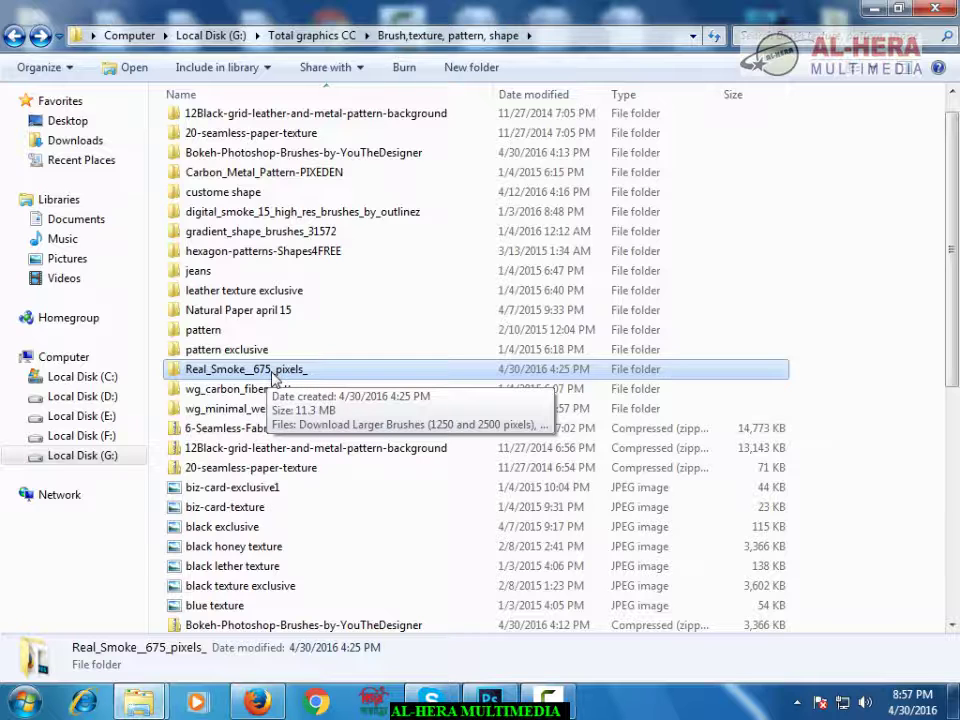
{"action": "right_click", "coordinate": [273, 377]}
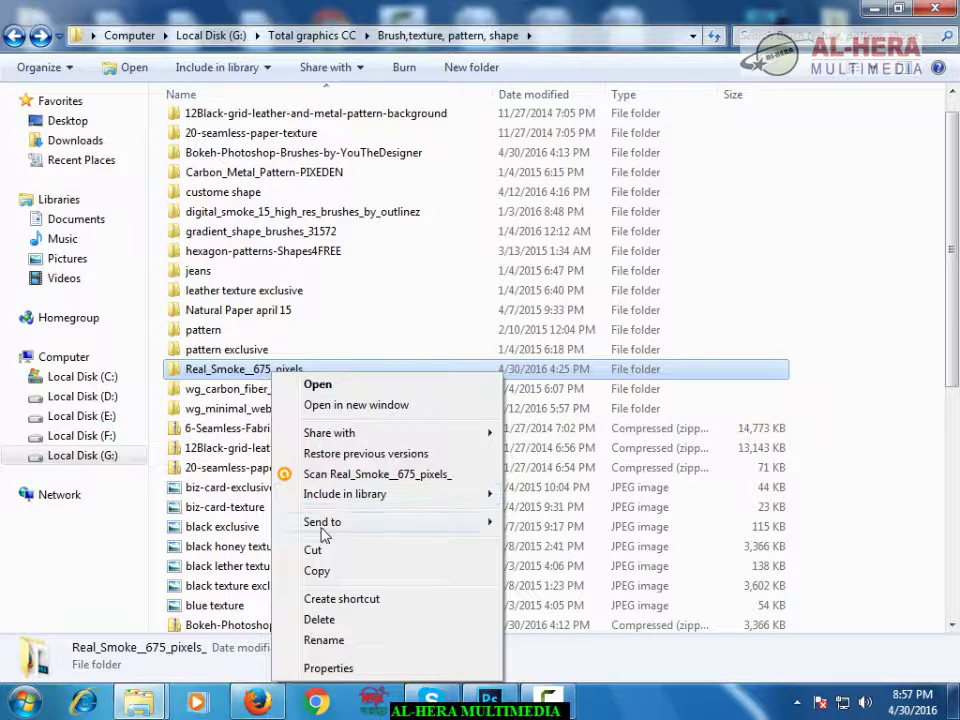
{"action": "right_click", "coordinate": [265, 377]}
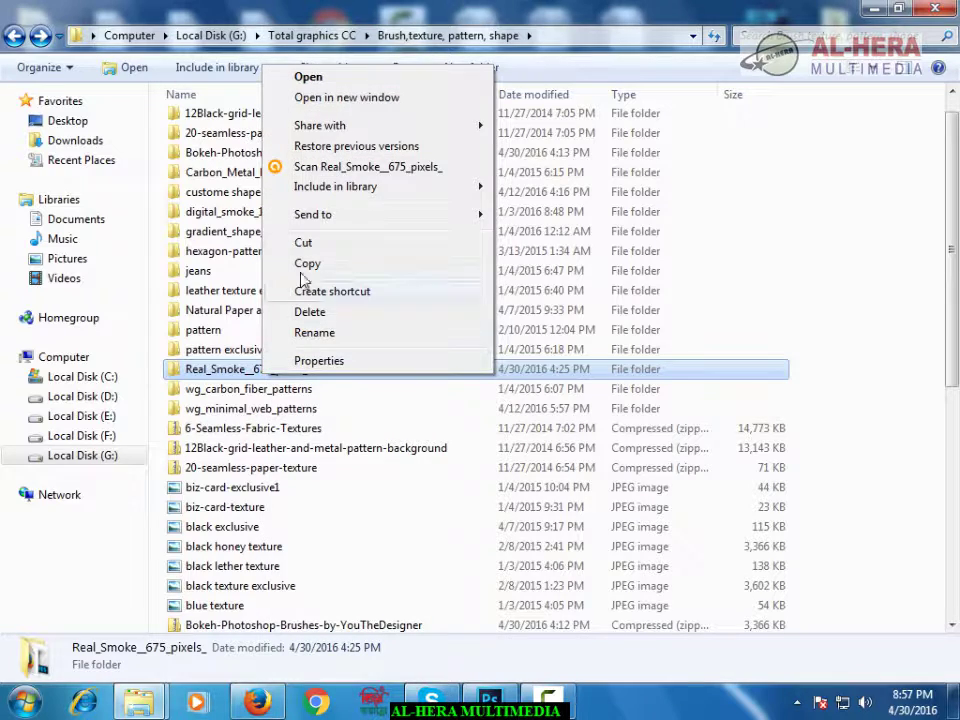
{"action": "left_click", "coordinate": [212, 374]}
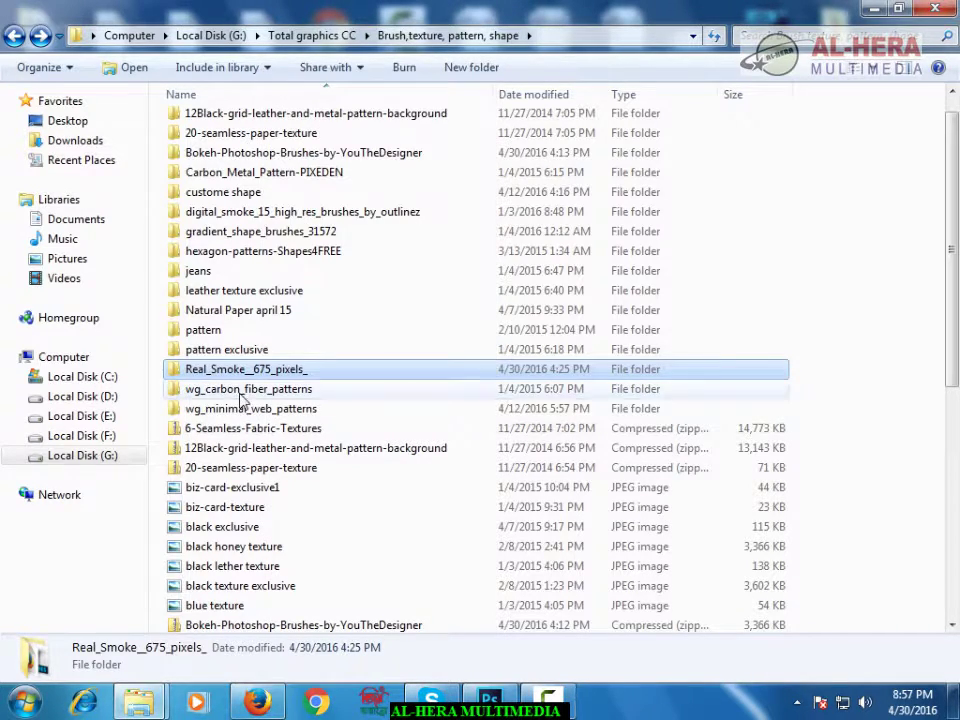
{"action": "left_click", "coordinate": [272, 392]}
{"action": "left_click", "coordinate": [270, 397]}
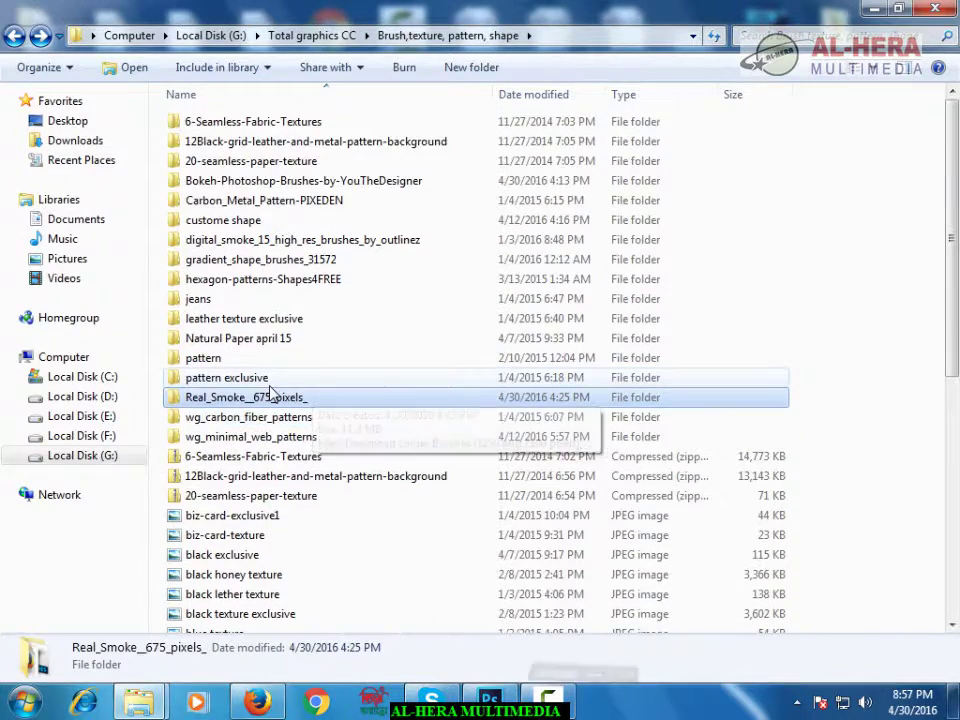
{"action": "double_click", "coordinate": [268, 400]}
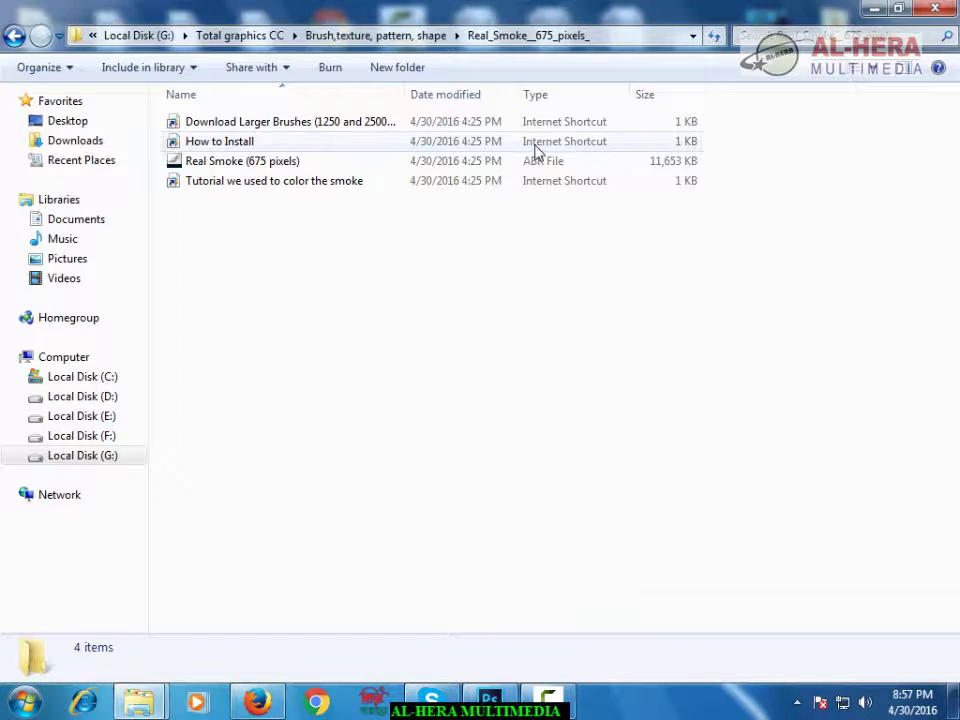
{"action": "left_click", "coordinate": [252, 166]}
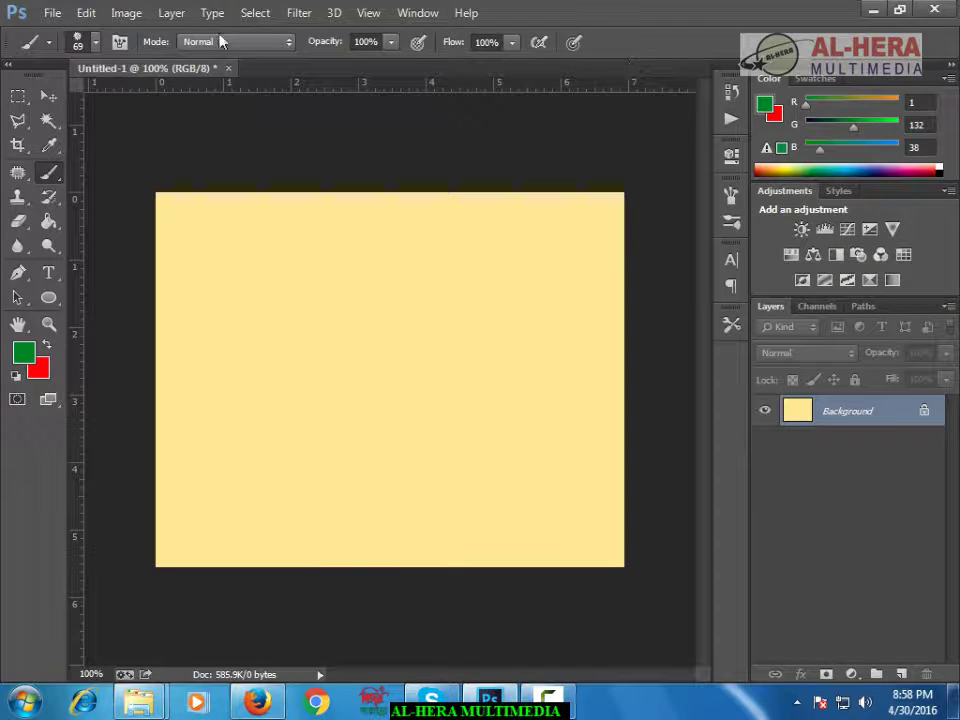
- In Photoshop's Preset Manager, load the Real Smoke (675 pixels) brush file from the Real_Smoke__675_pixels_ folder and close the manager
{"action": "left_click", "coordinate": [87, 13]}
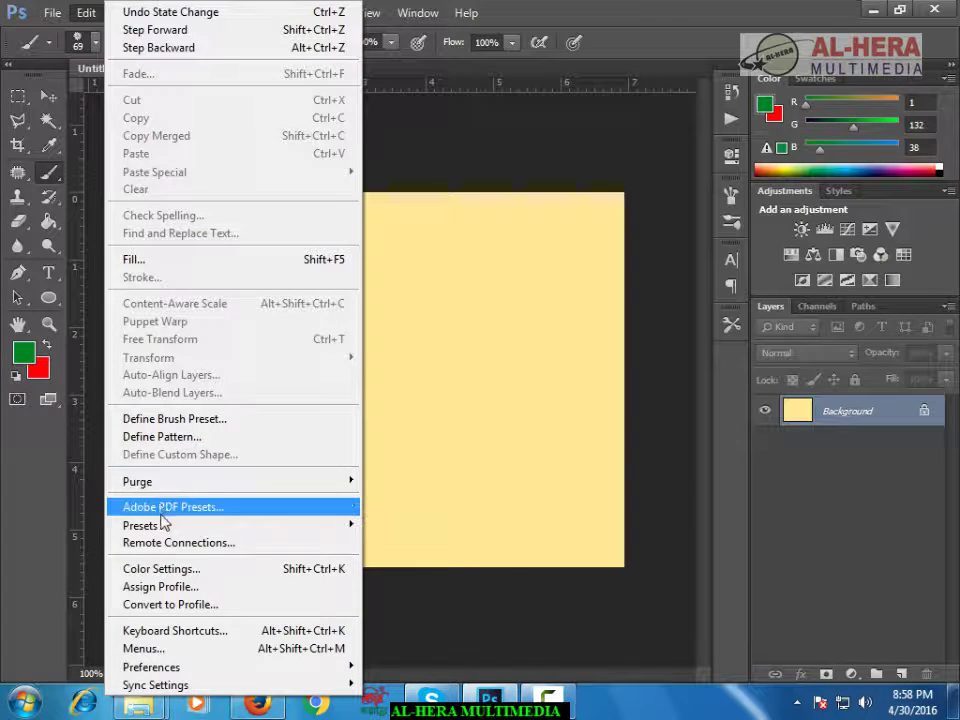
{"action": "mouse_move", "coordinate": [250, 525]}
{"action": "left_click", "coordinate": [405, 527]}
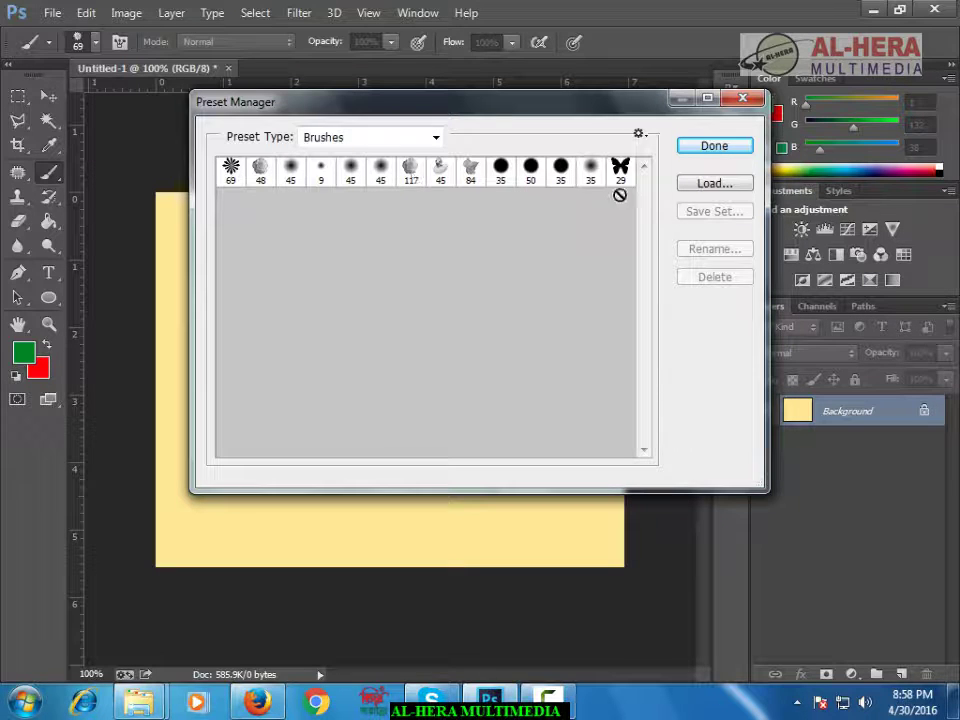
{"action": "left_click", "coordinate": [704, 187]}
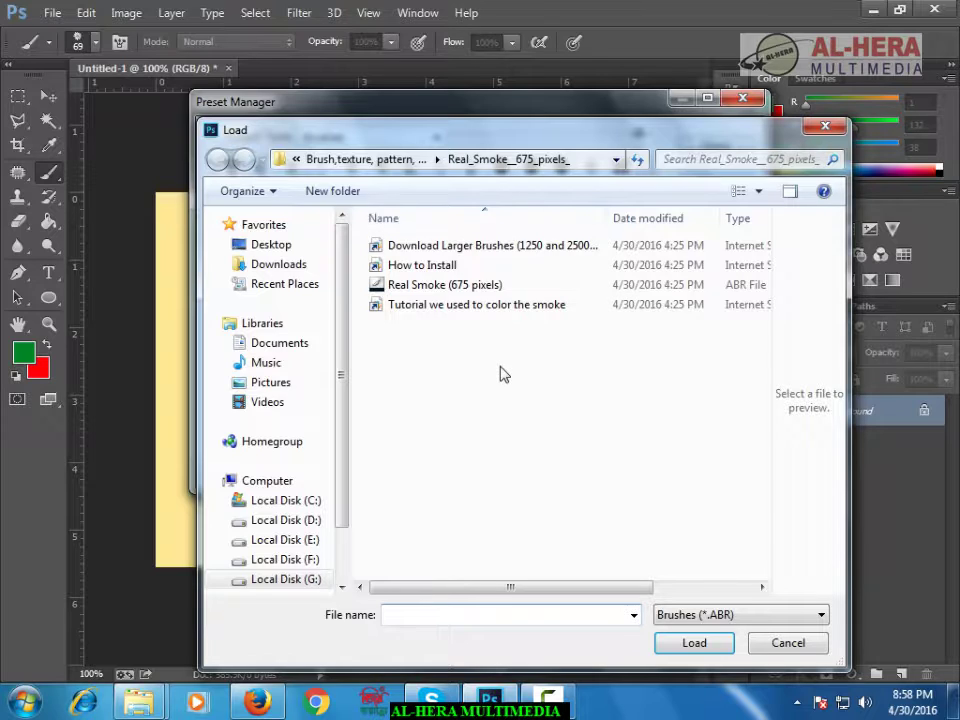
{"action": "key", "text": "BackSpace"}
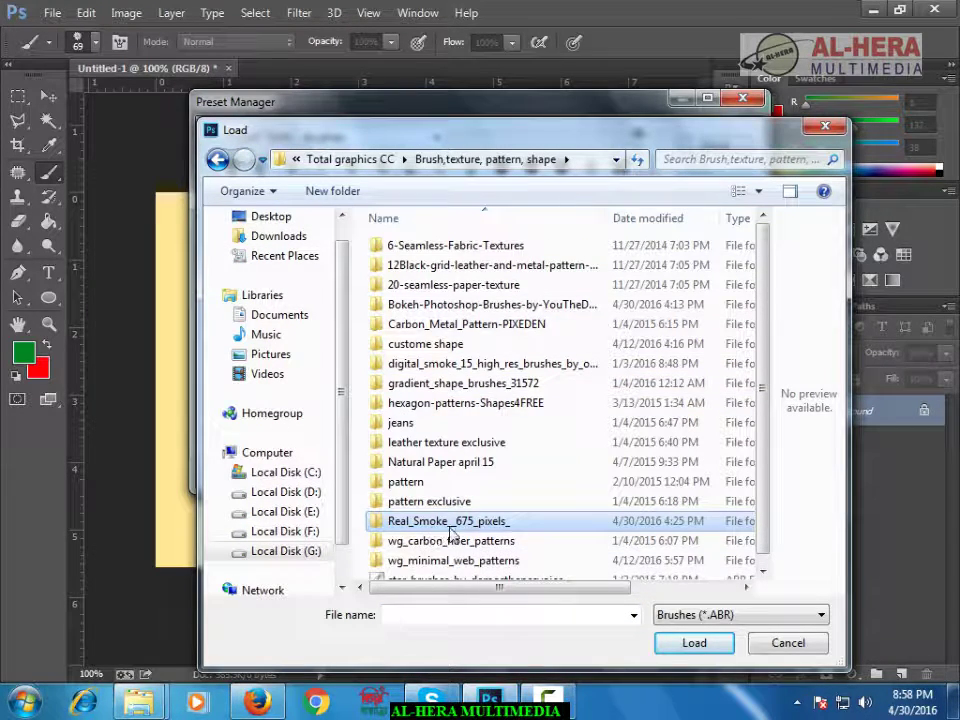
{"action": "double_click", "coordinate": [450, 524]}
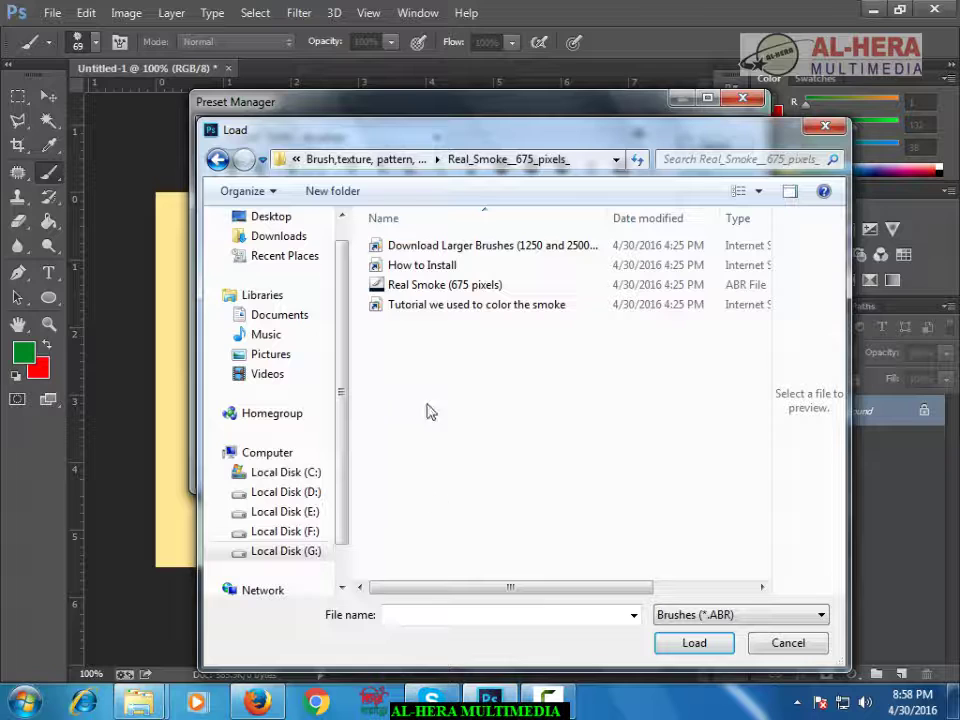
{"action": "left_click", "coordinate": [445, 288]}
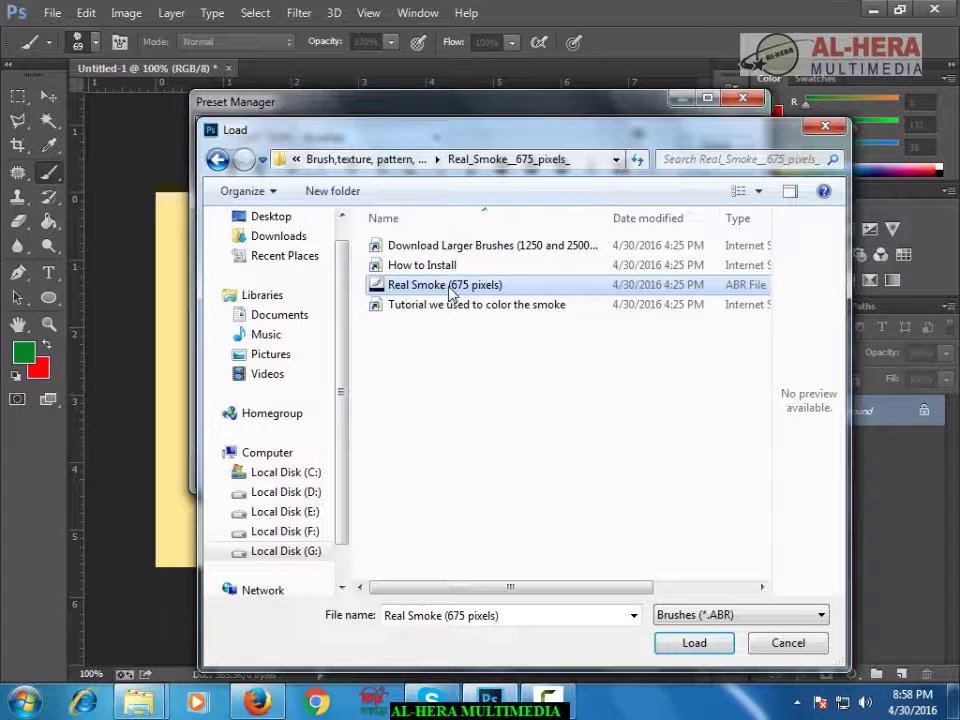
{"action": "left_click", "coordinate": [692, 643]}
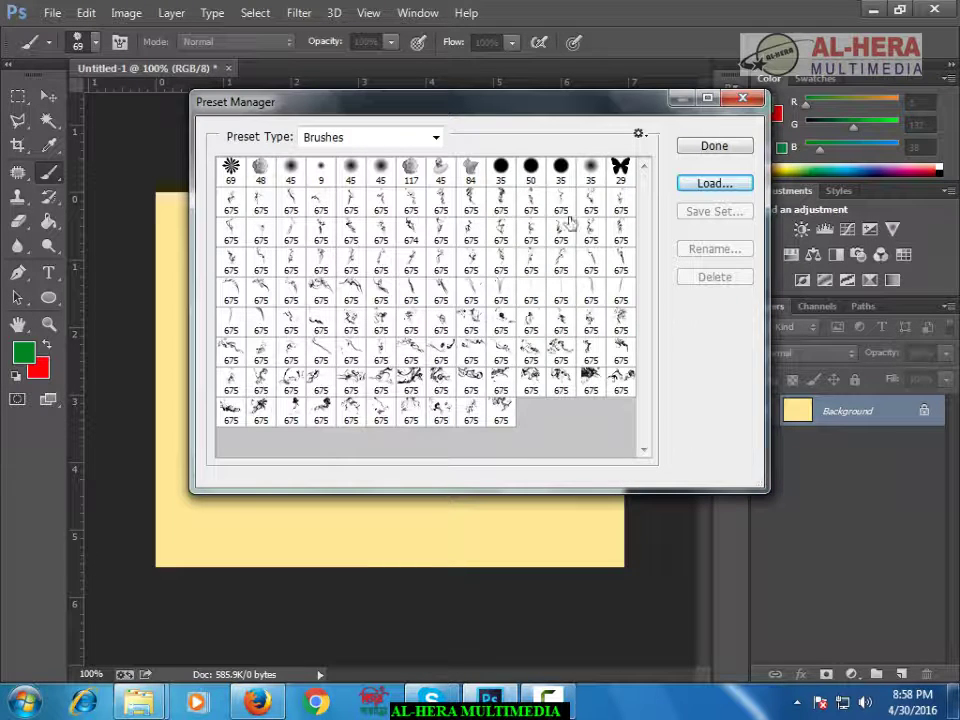
{"action": "left_click", "coordinate": [725, 152]}
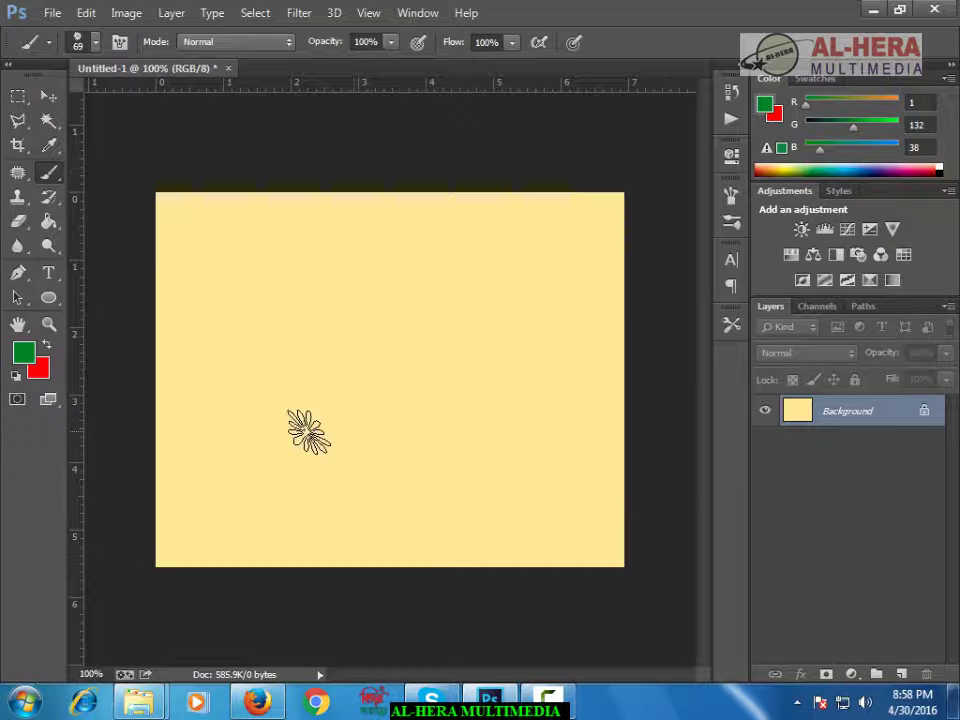
- Set the background color to black
{"action": "left_click", "coordinate": [39, 366]}
{"action": "left_click", "coordinate": [681, 459]}
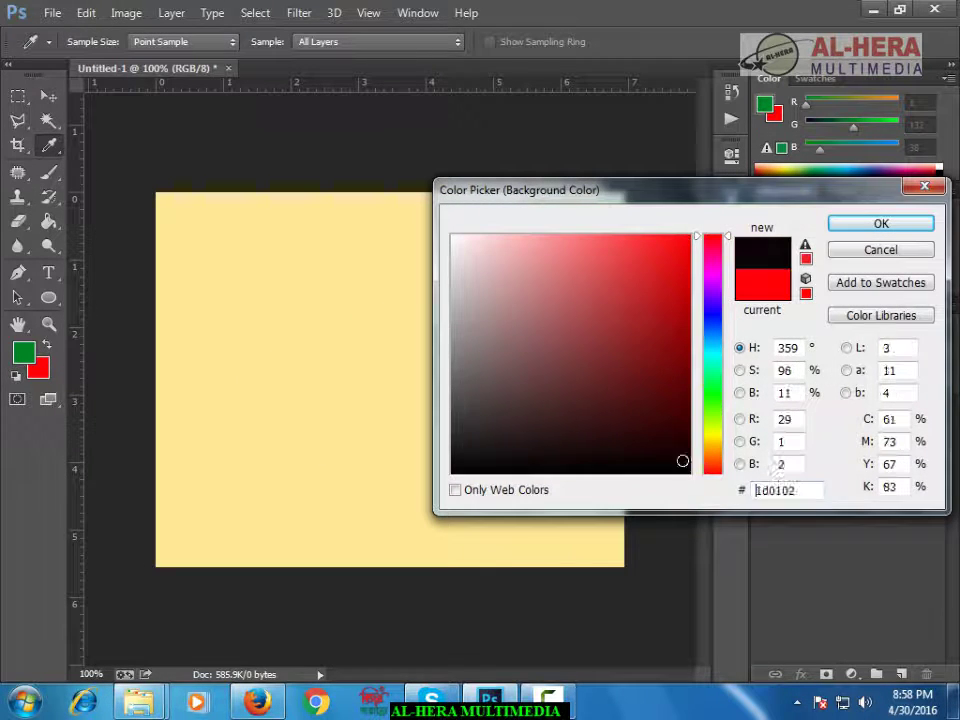
{"action": "left_click", "coordinate": [686, 472]}
{"action": "left_click", "coordinate": [875, 228]}
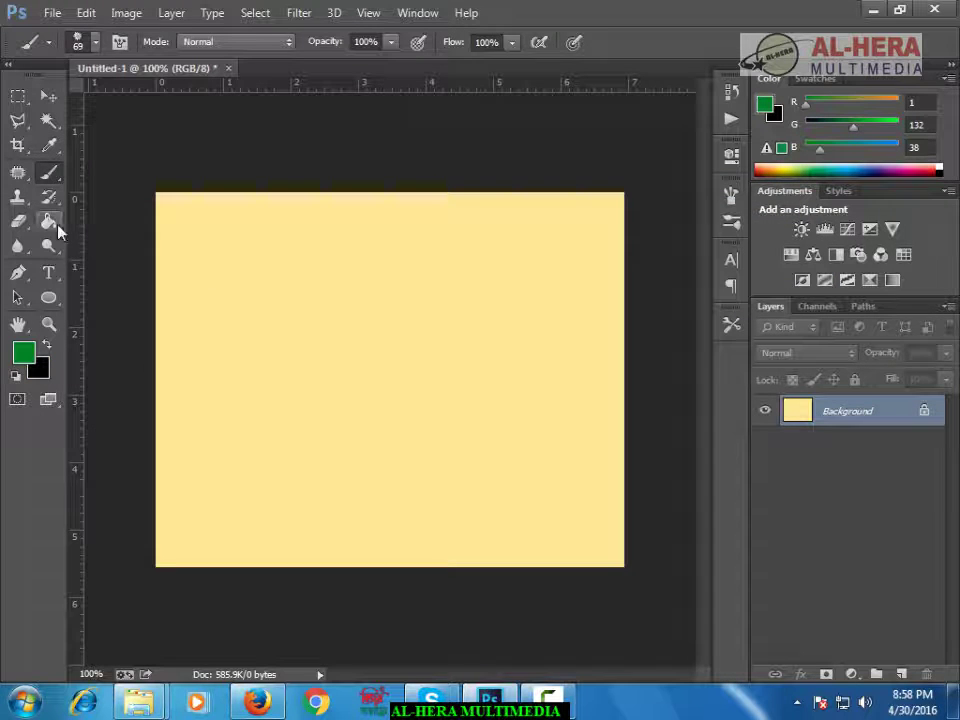
- Swap the foreground and background colors and fill the canvas with black using the Paint Bucket tool
{"action": "left_click", "coordinate": [49, 221]}
{"action": "left_click", "coordinate": [233, 266]}
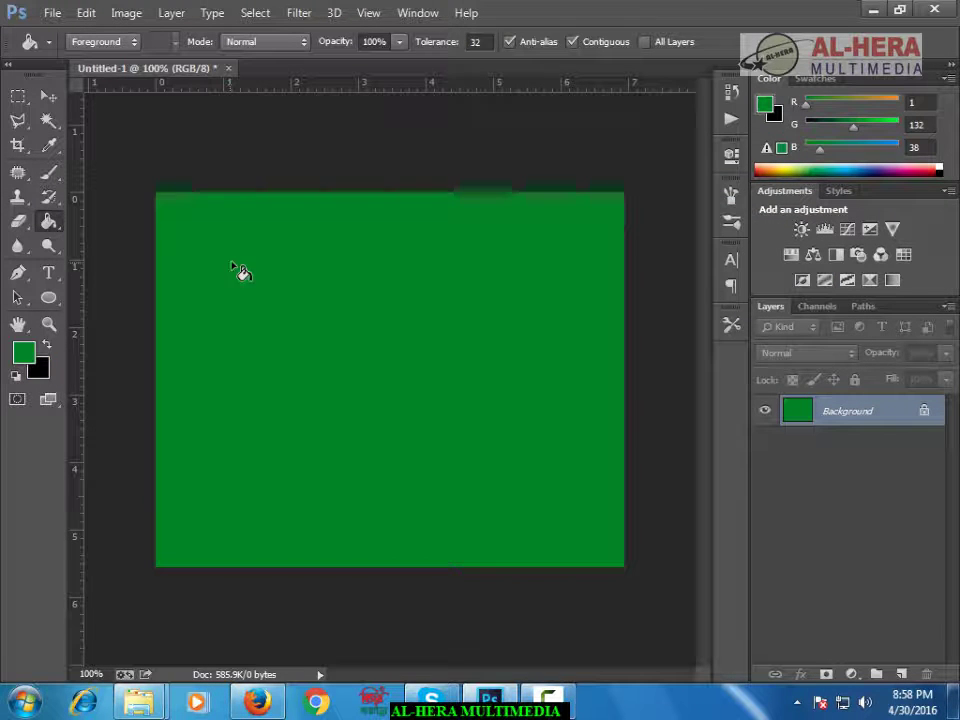
{"action": "left_click", "coordinate": [46, 344]}
{"action": "left_click", "coordinate": [277, 310]}
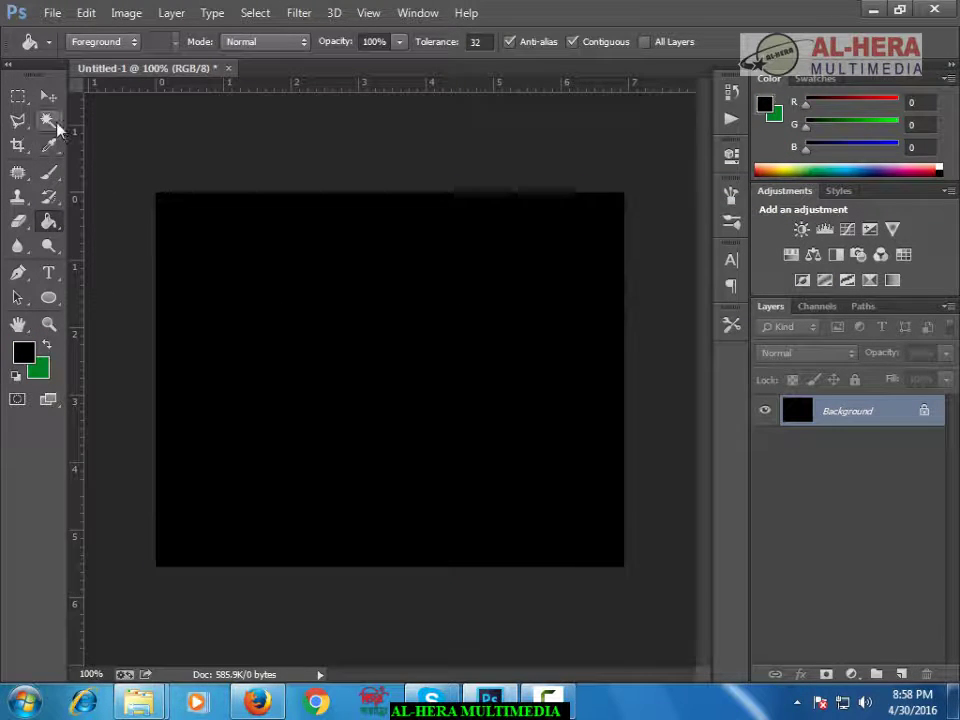
- Activate the Brush tool and choose one of the loaded 675 px smoke brush presets
{"action": "left_click", "coordinate": [49, 170]}
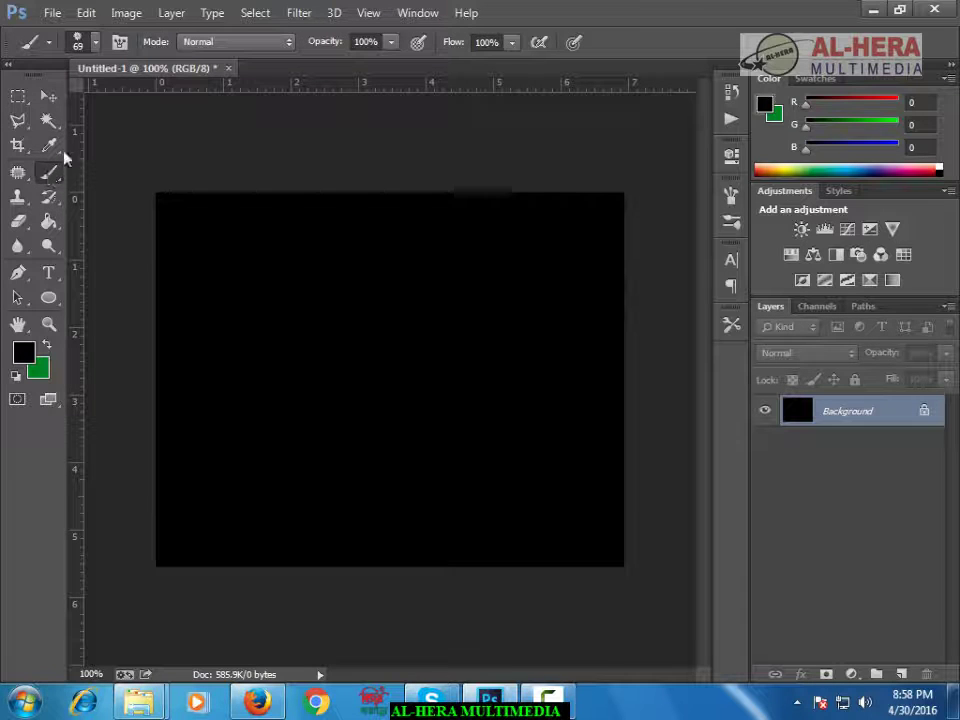
{"action": "left_click", "coordinate": [96, 44]}
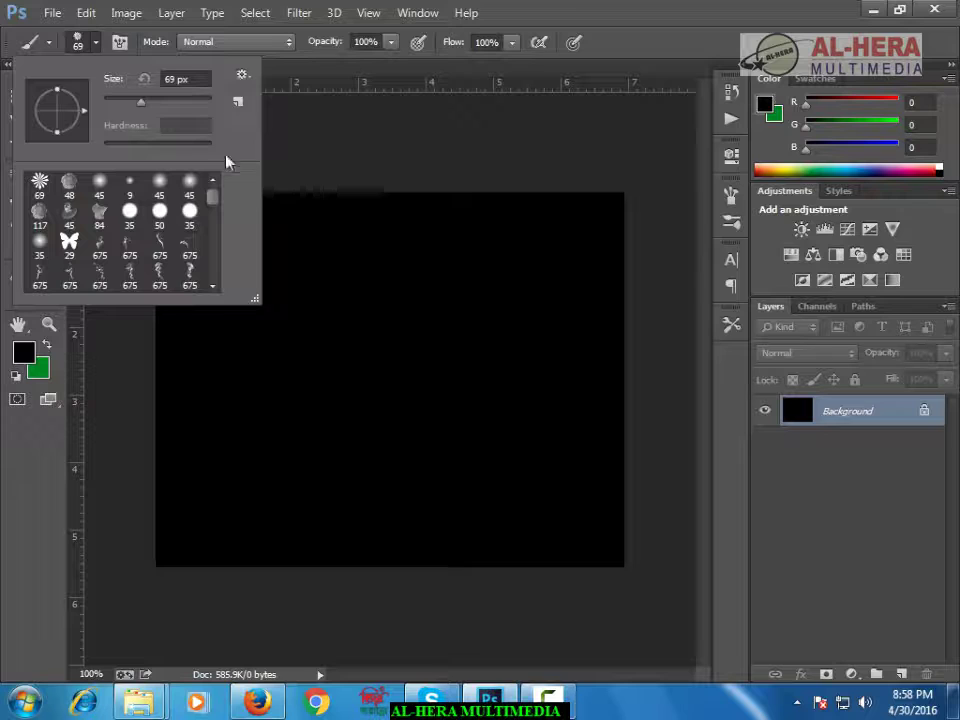
{"action": "left_click_drag", "start_coordinate": [212, 200], "coordinate": [216, 228]}
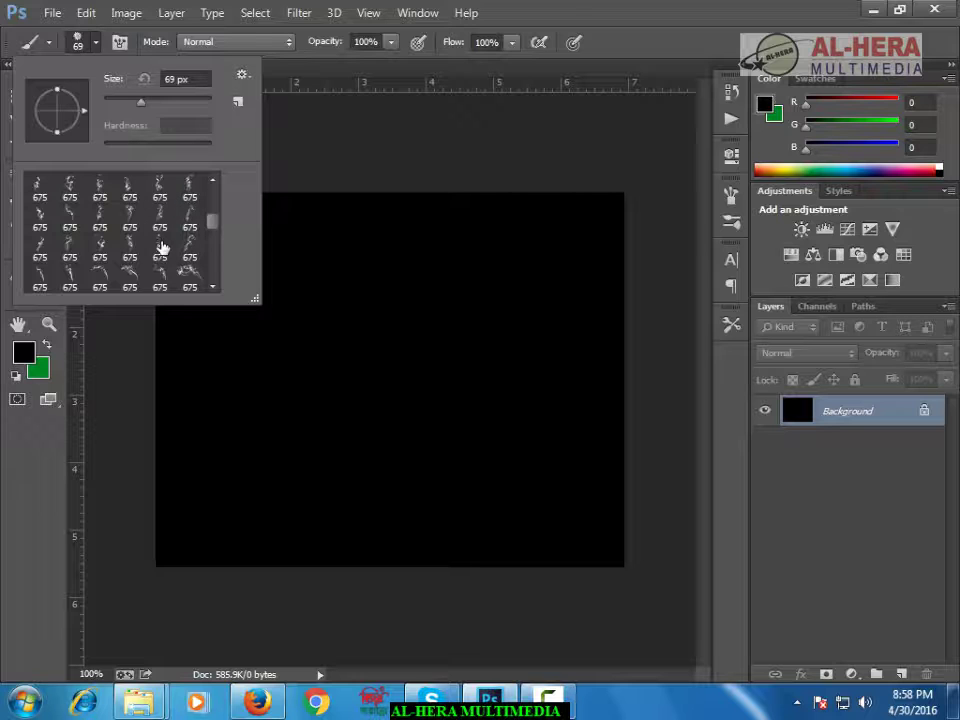
{"action": "left_click", "coordinate": [131, 273]}
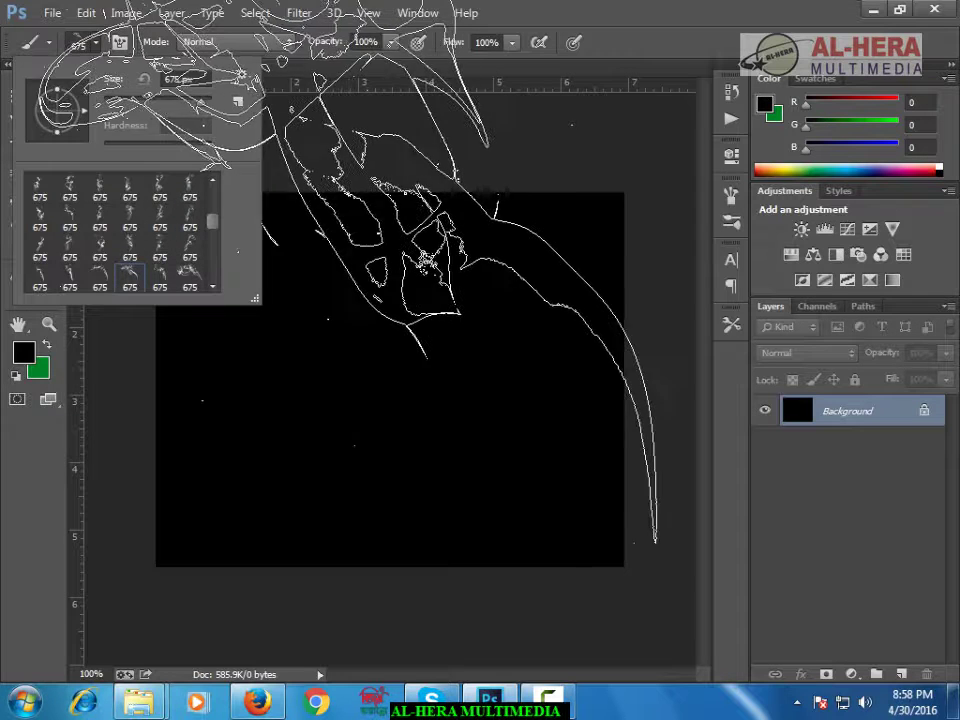
- Set the foreground color to yellow (RGB 255, 210, 0) and stamp the large smoke shape across the black canvas
{"action": "left_click", "coordinate": [30, 357]}
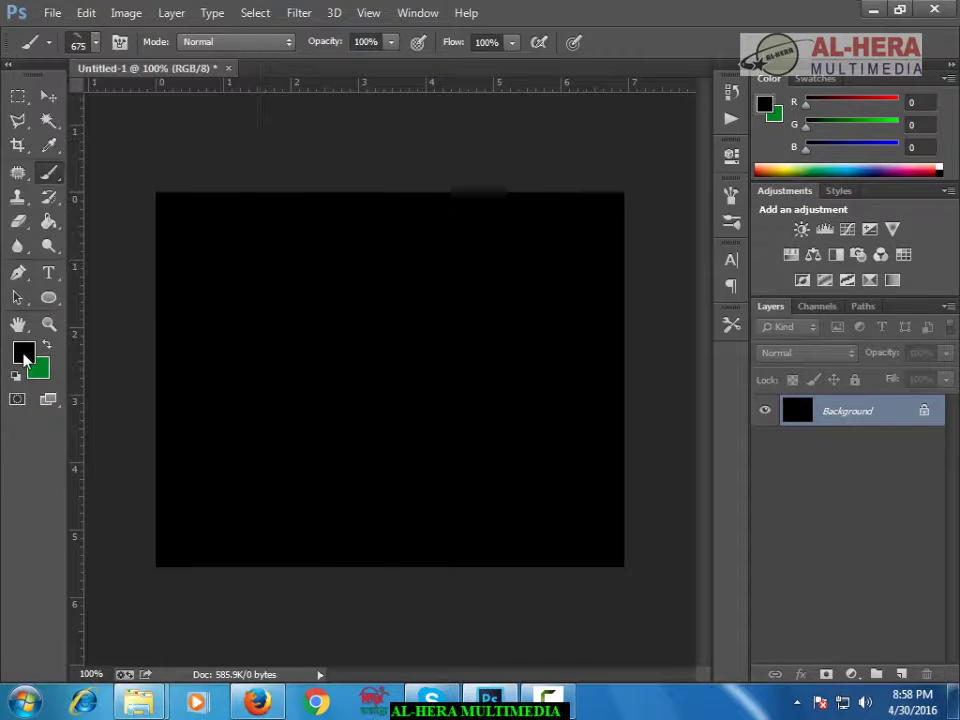
{"action": "left_click", "coordinate": [30, 357]}
{"action": "left_click_drag", "start_coordinate": [712, 428], "coordinate": [712, 441]}
{"action": "left_click_drag", "start_coordinate": [685, 240], "coordinate": [698, 218]}
{"action": "left_click", "coordinate": [876, 224]}
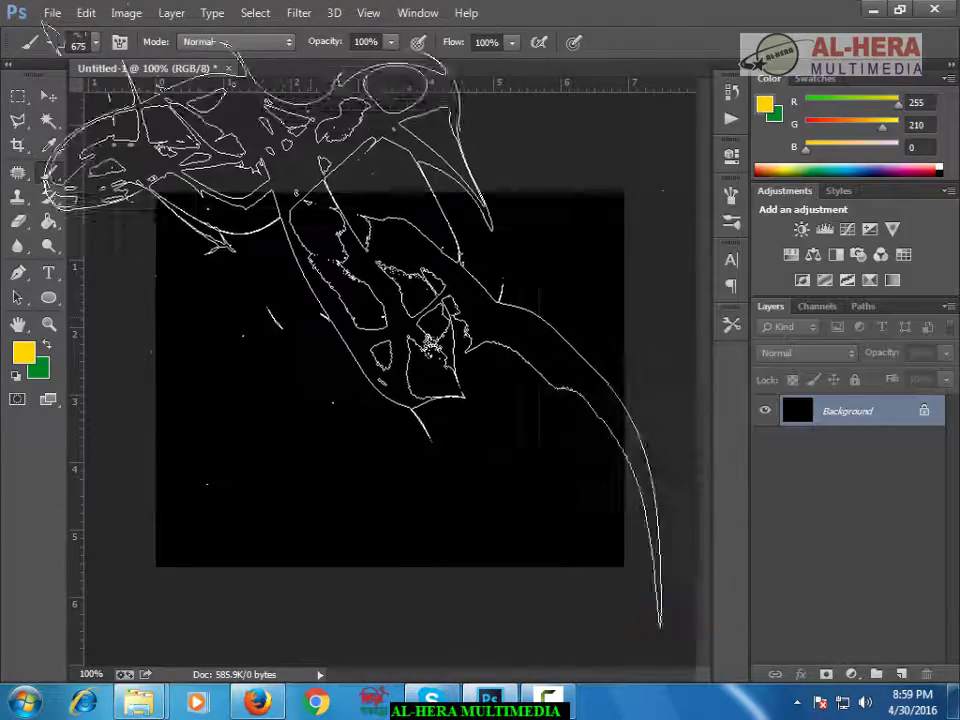
{"action": "left_click", "coordinate": [390, 440]}
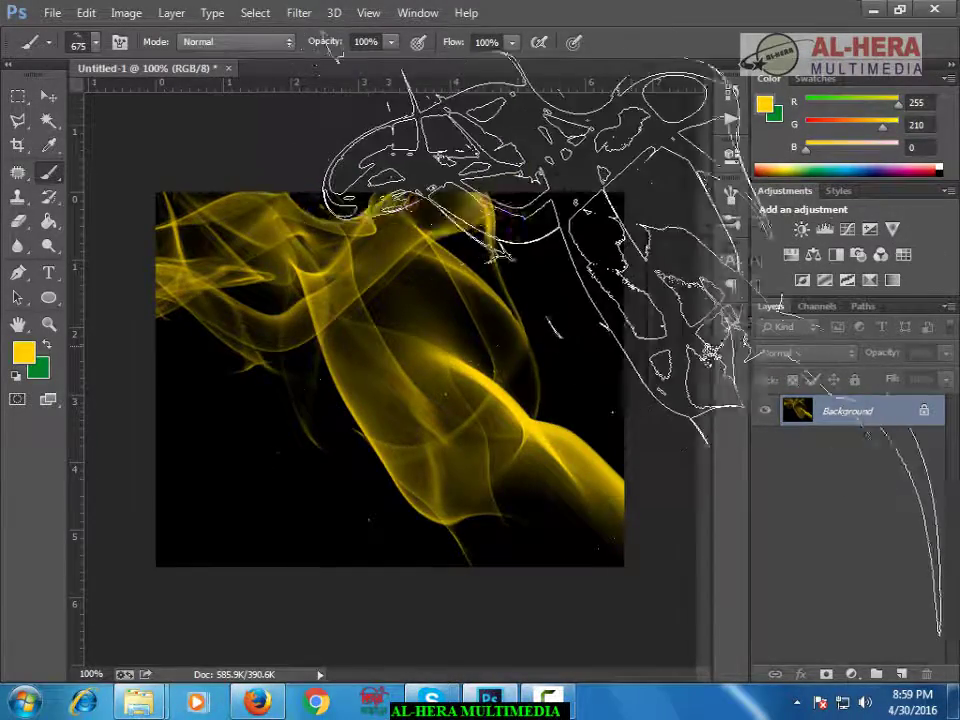
{"action": "left_click", "coordinate": [225, 410]}
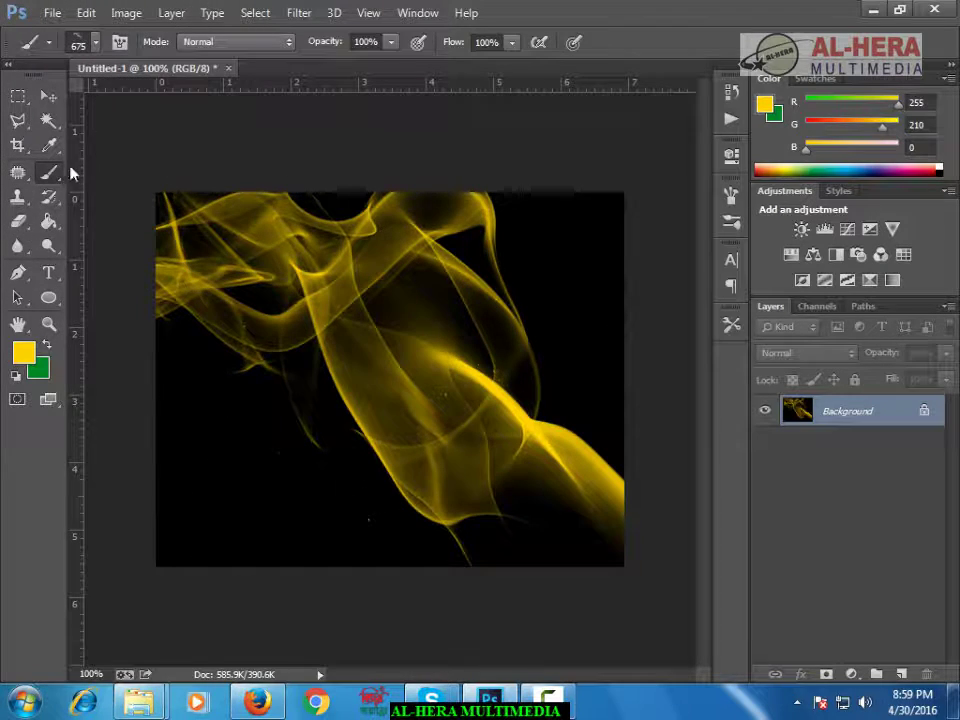
- Choose a different 675 px smoke brush preset and set the foreground color to pinkish red (RGB 251, 0, 71)
{"action": "left_click", "coordinate": [94, 43]}
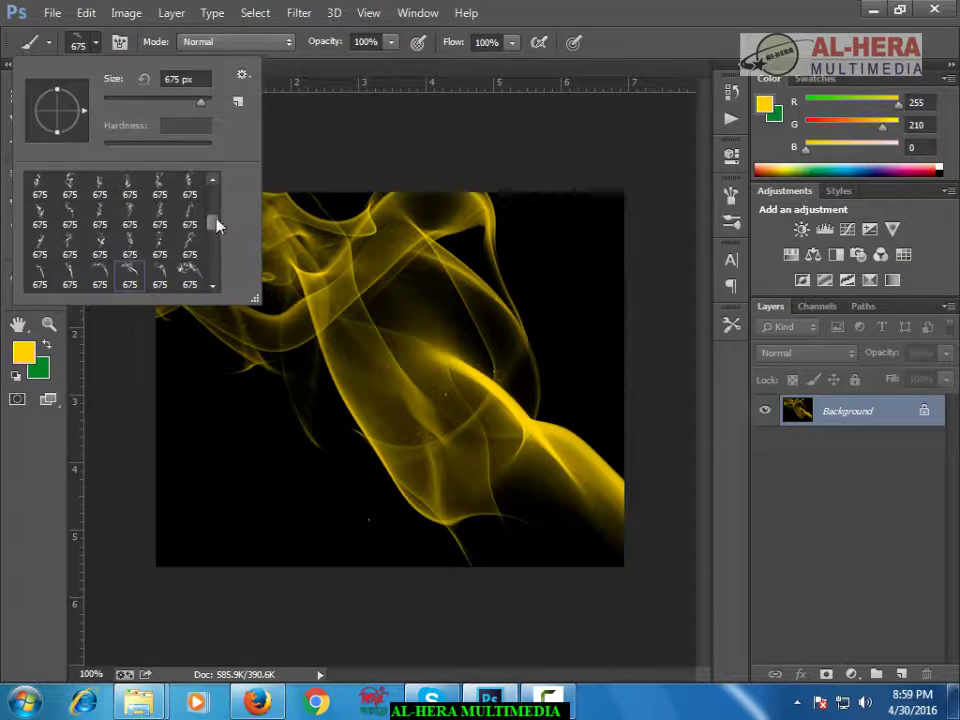
{"action": "left_click_drag", "start_coordinate": [217, 225], "coordinate": [215, 231]}
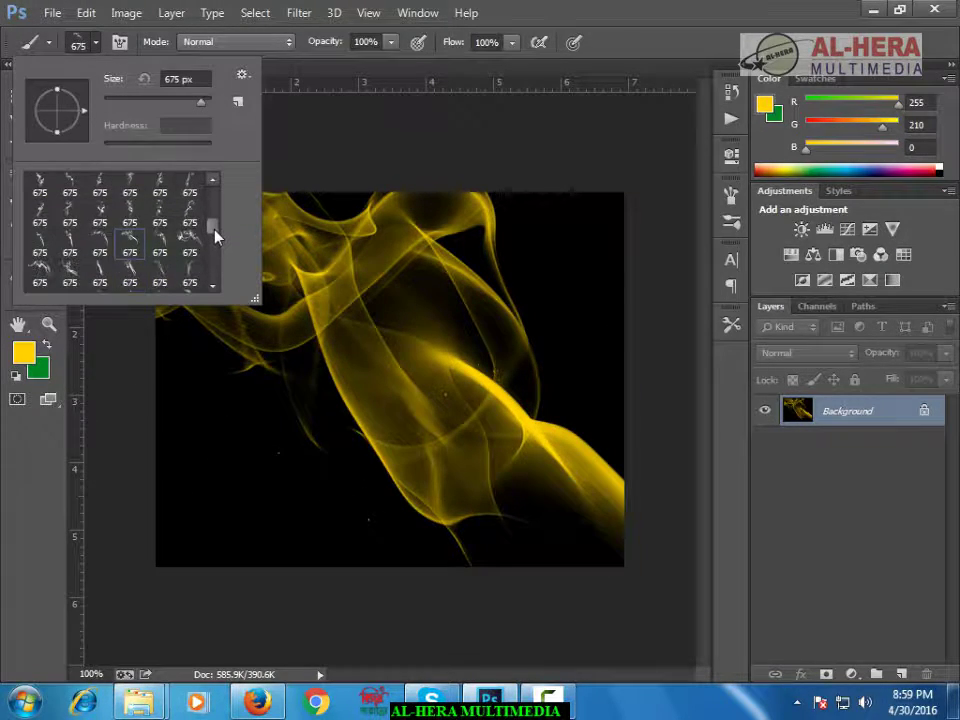
{"action": "left_click", "coordinate": [44, 272]}
{"action": "left_click", "coordinate": [25, 355]}
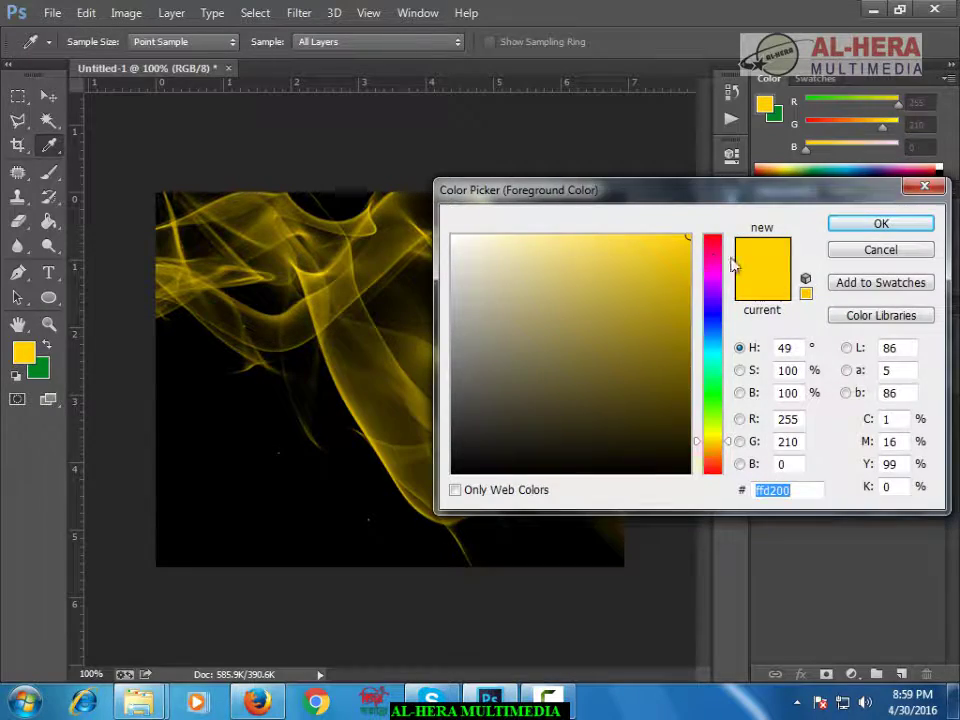
{"action": "left_click", "coordinate": [709, 250]}
{"action": "left_click", "coordinate": [862, 226]}
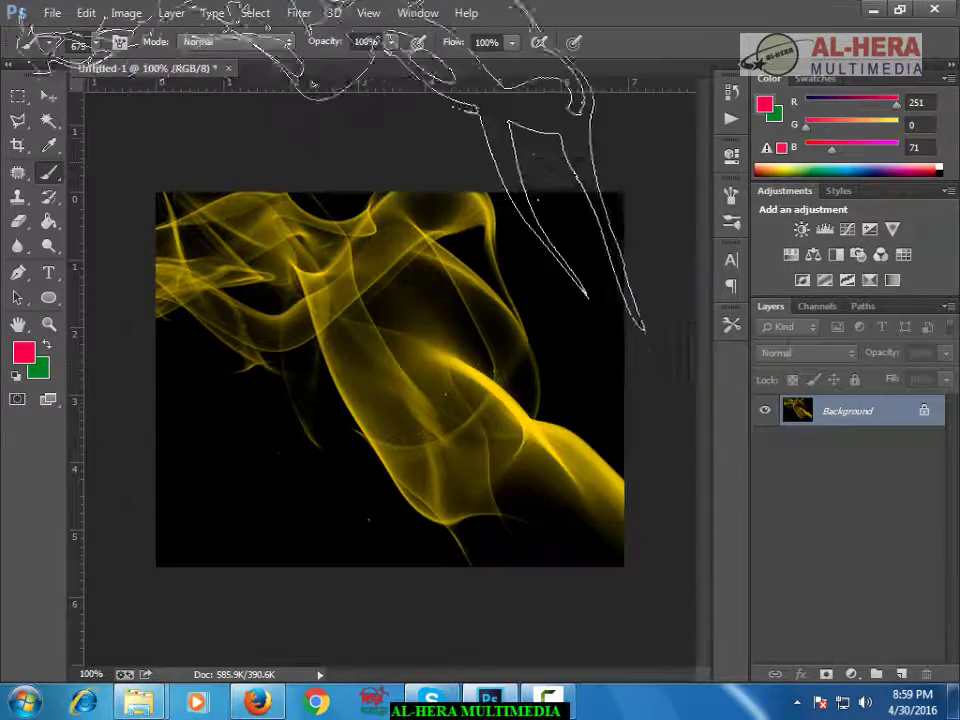
- Set the brush size to 195 px and stamp the red smoke in the canvas's lower-left and upper-right areas
{"action": "left_click", "coordinate": [93, 44]}
{"action": "left_click_drag", "start_coordinate": [199, 97], "coordinate": [183, 102]}
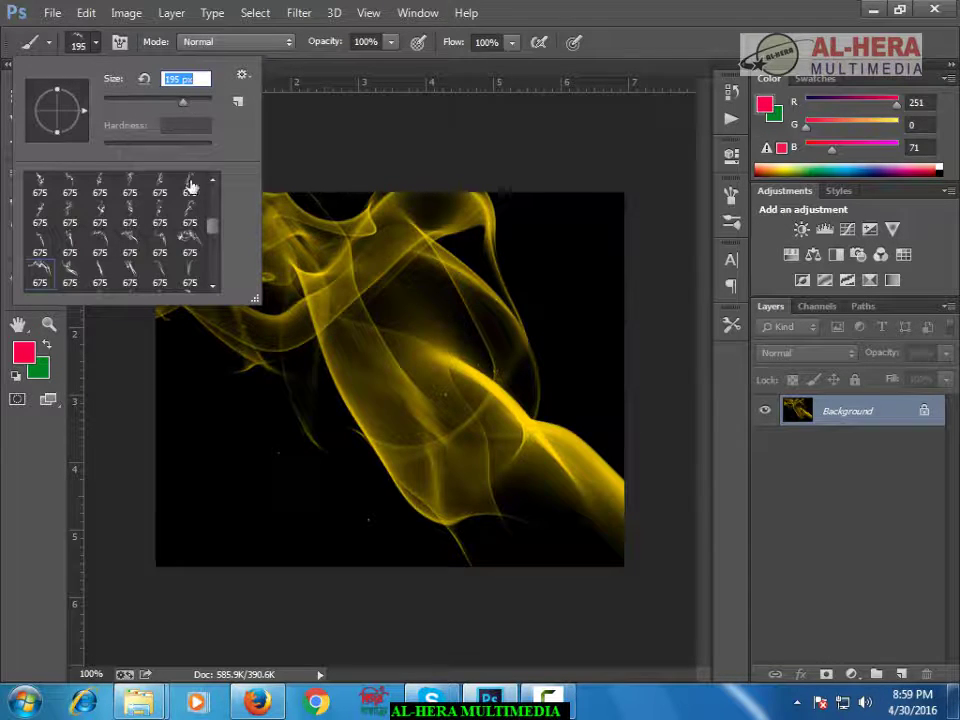
{"action": "left_click", "coordinate": [259, 463]}
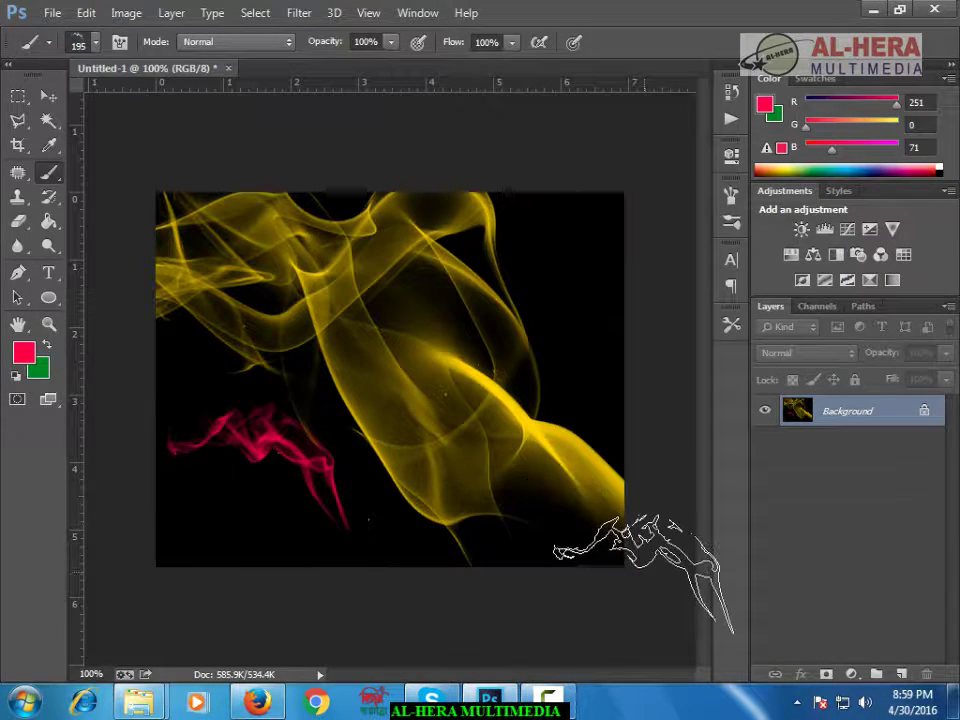
{"action": "left_click", "coordinate": [567, 270]}
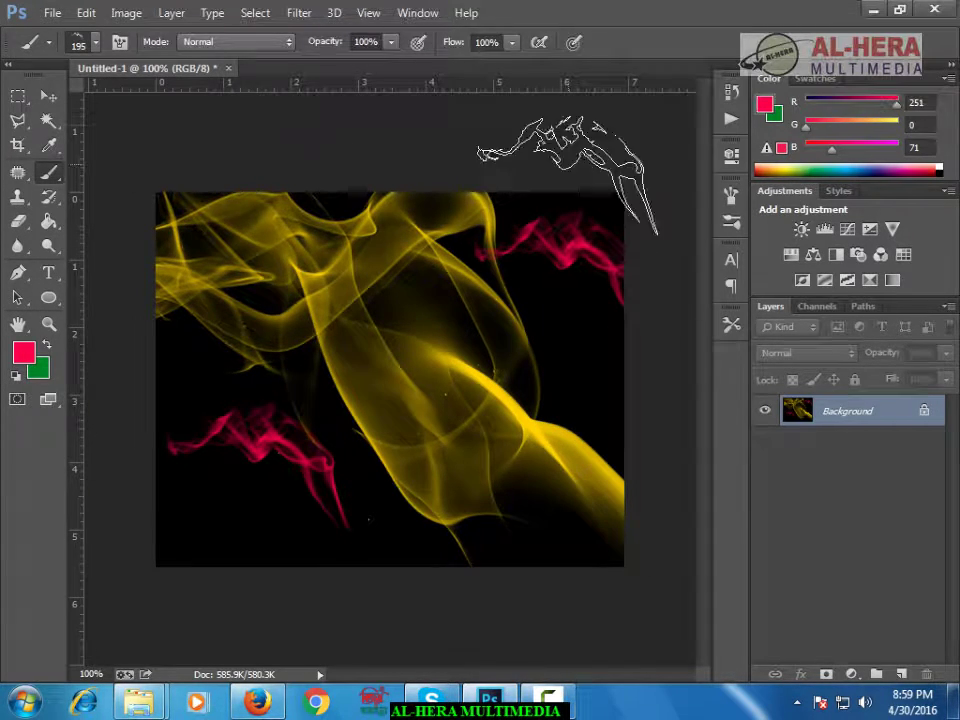
{"action": "left_click", "coordinate": [275, 704]}
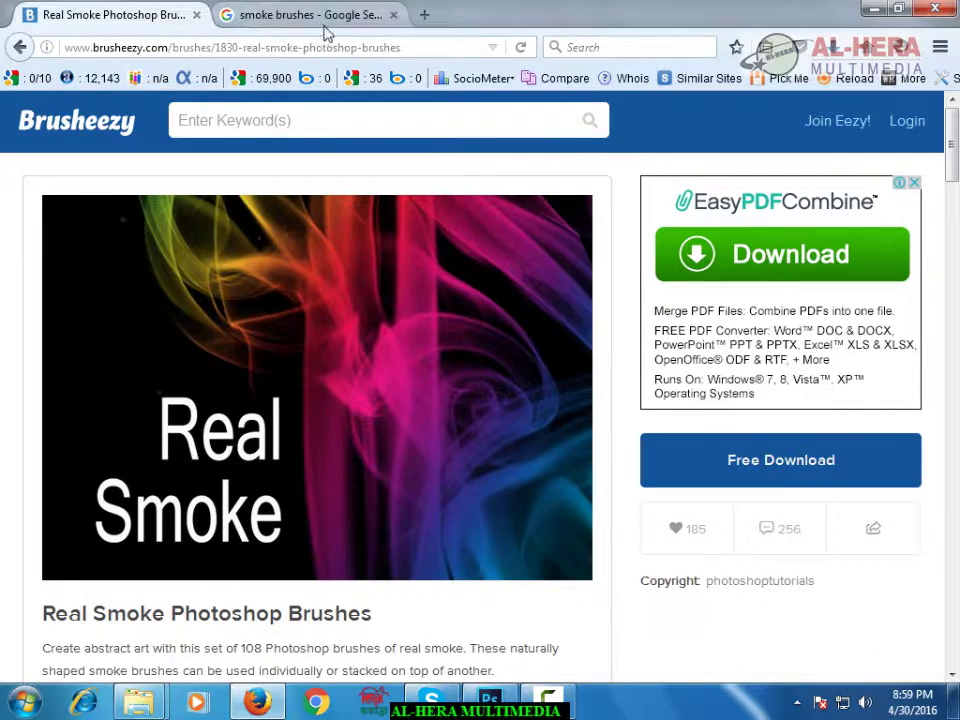
{"action": "left_click", "coordinate": [492, 696]}
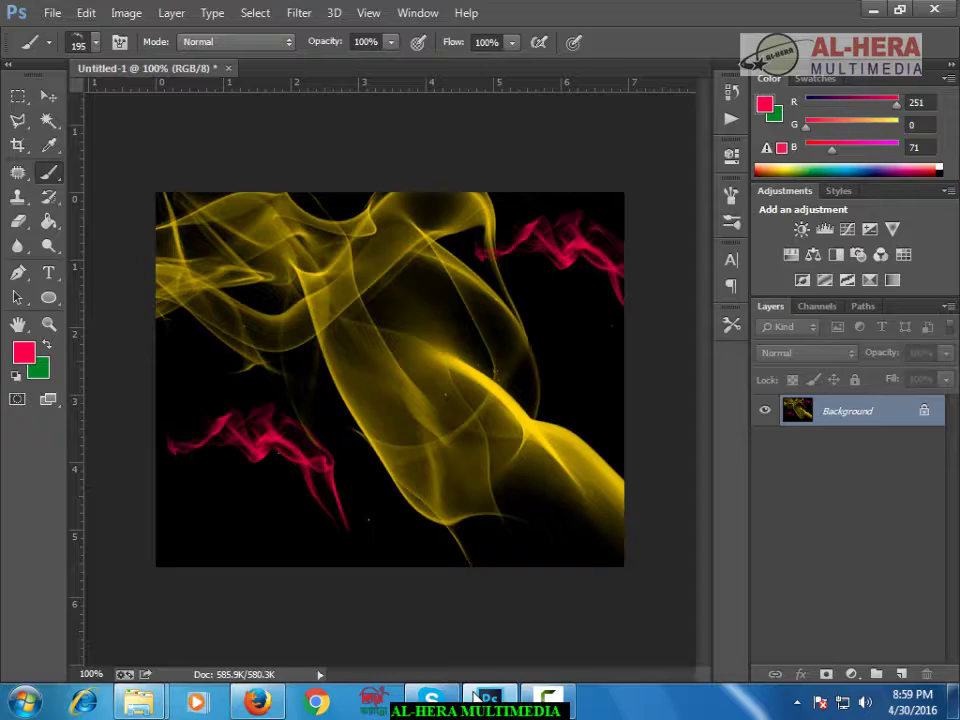